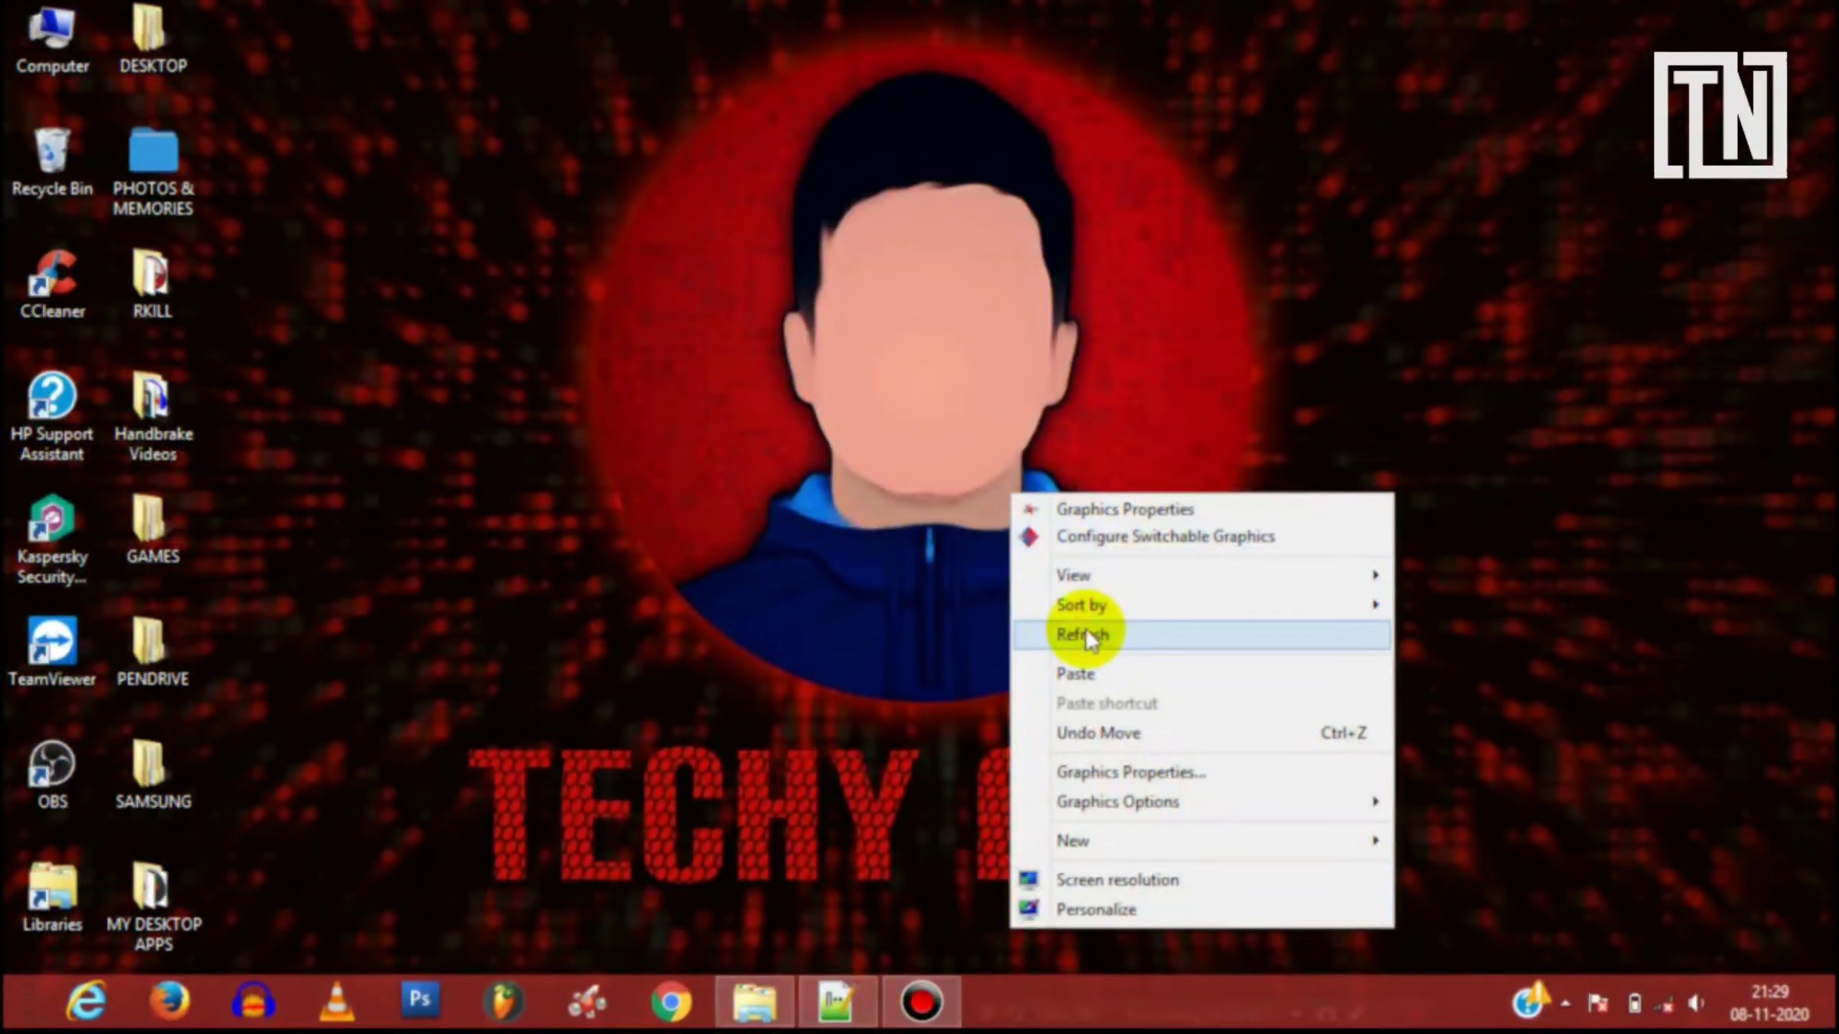
# Check the repack's BIN files with "Verify BIN files before installation.bat" from its setup folder and close the checker and folder.
pyautogui.click(1097, 629)
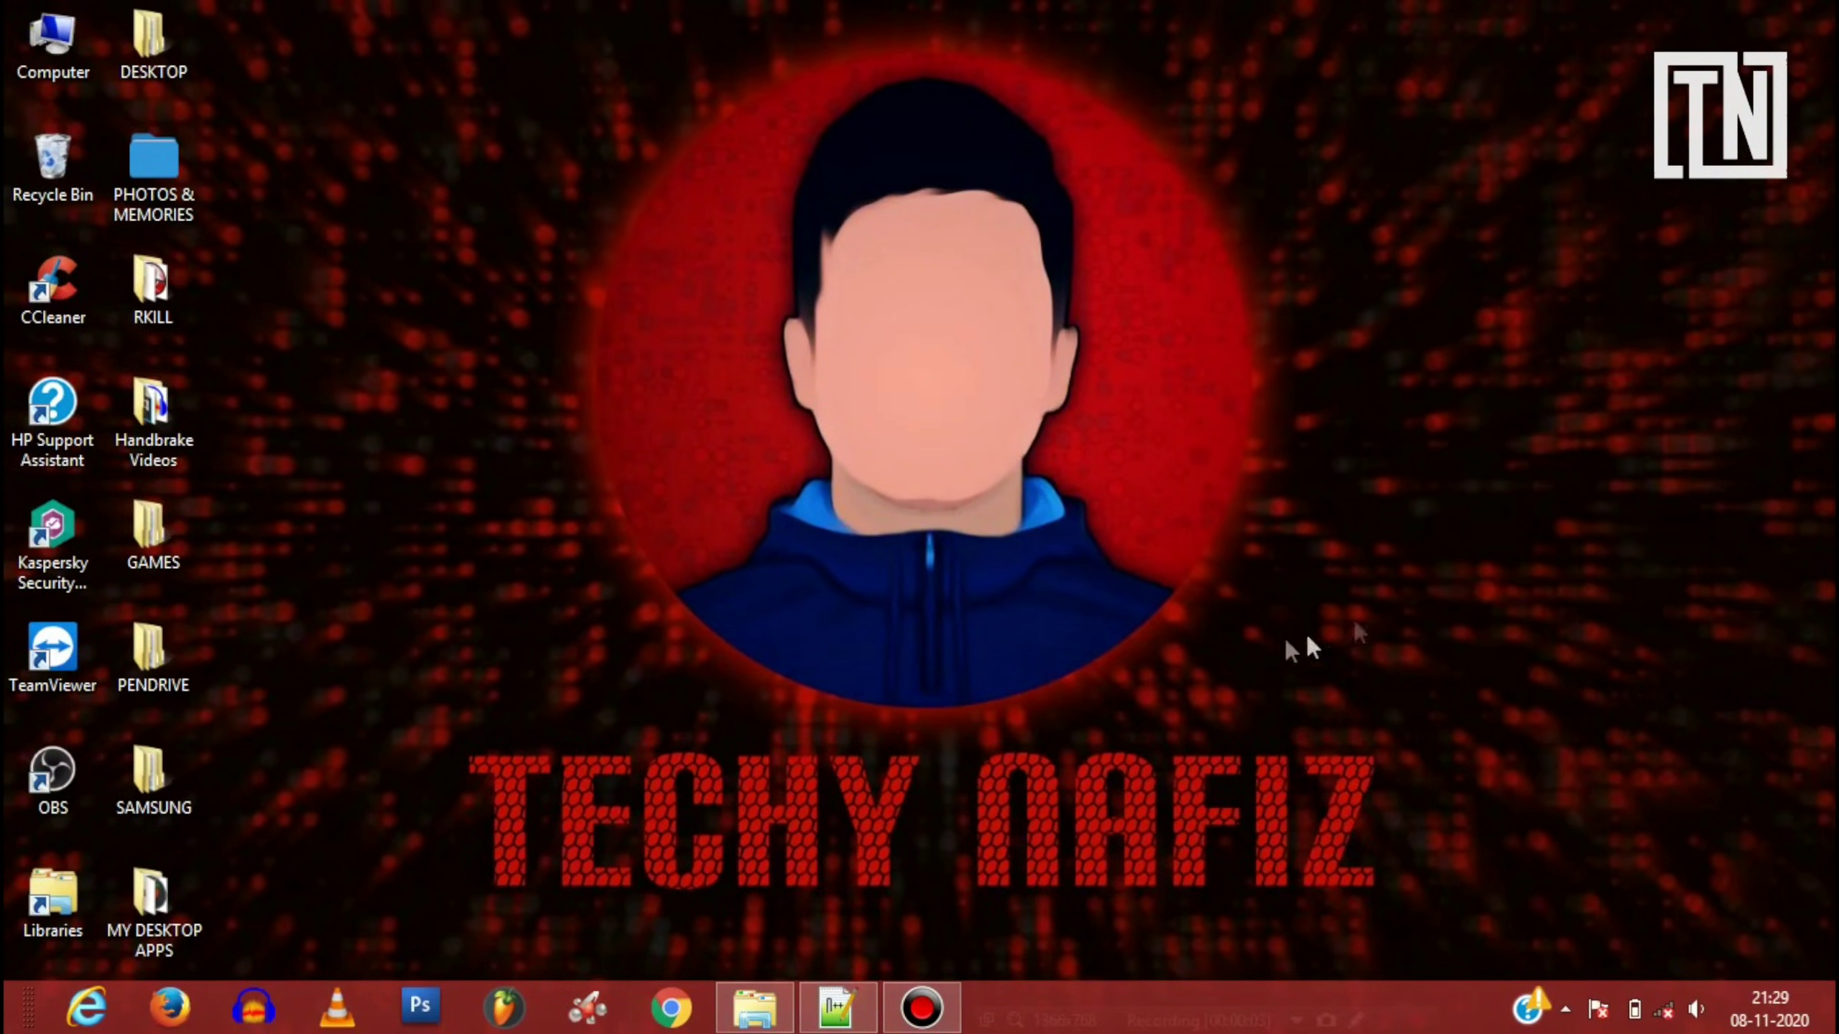
pyautogui.click(780, 1007)
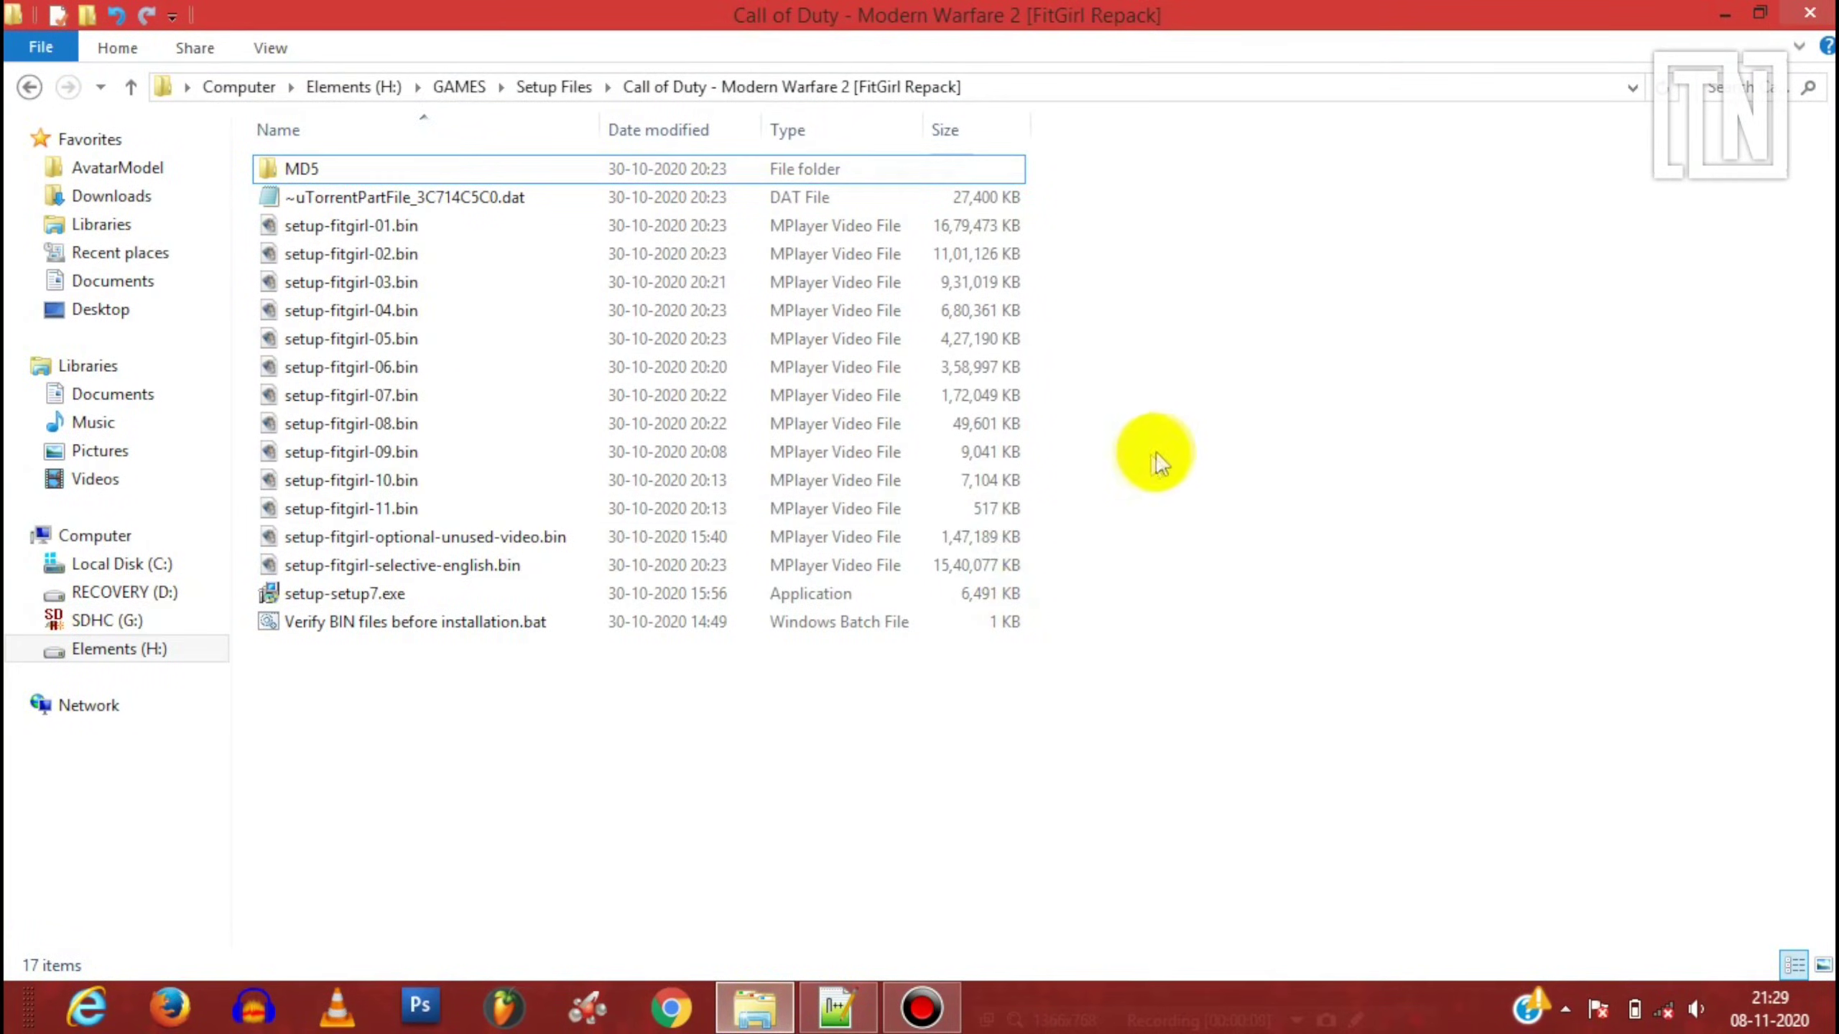
pyautogui.click(842, 616)
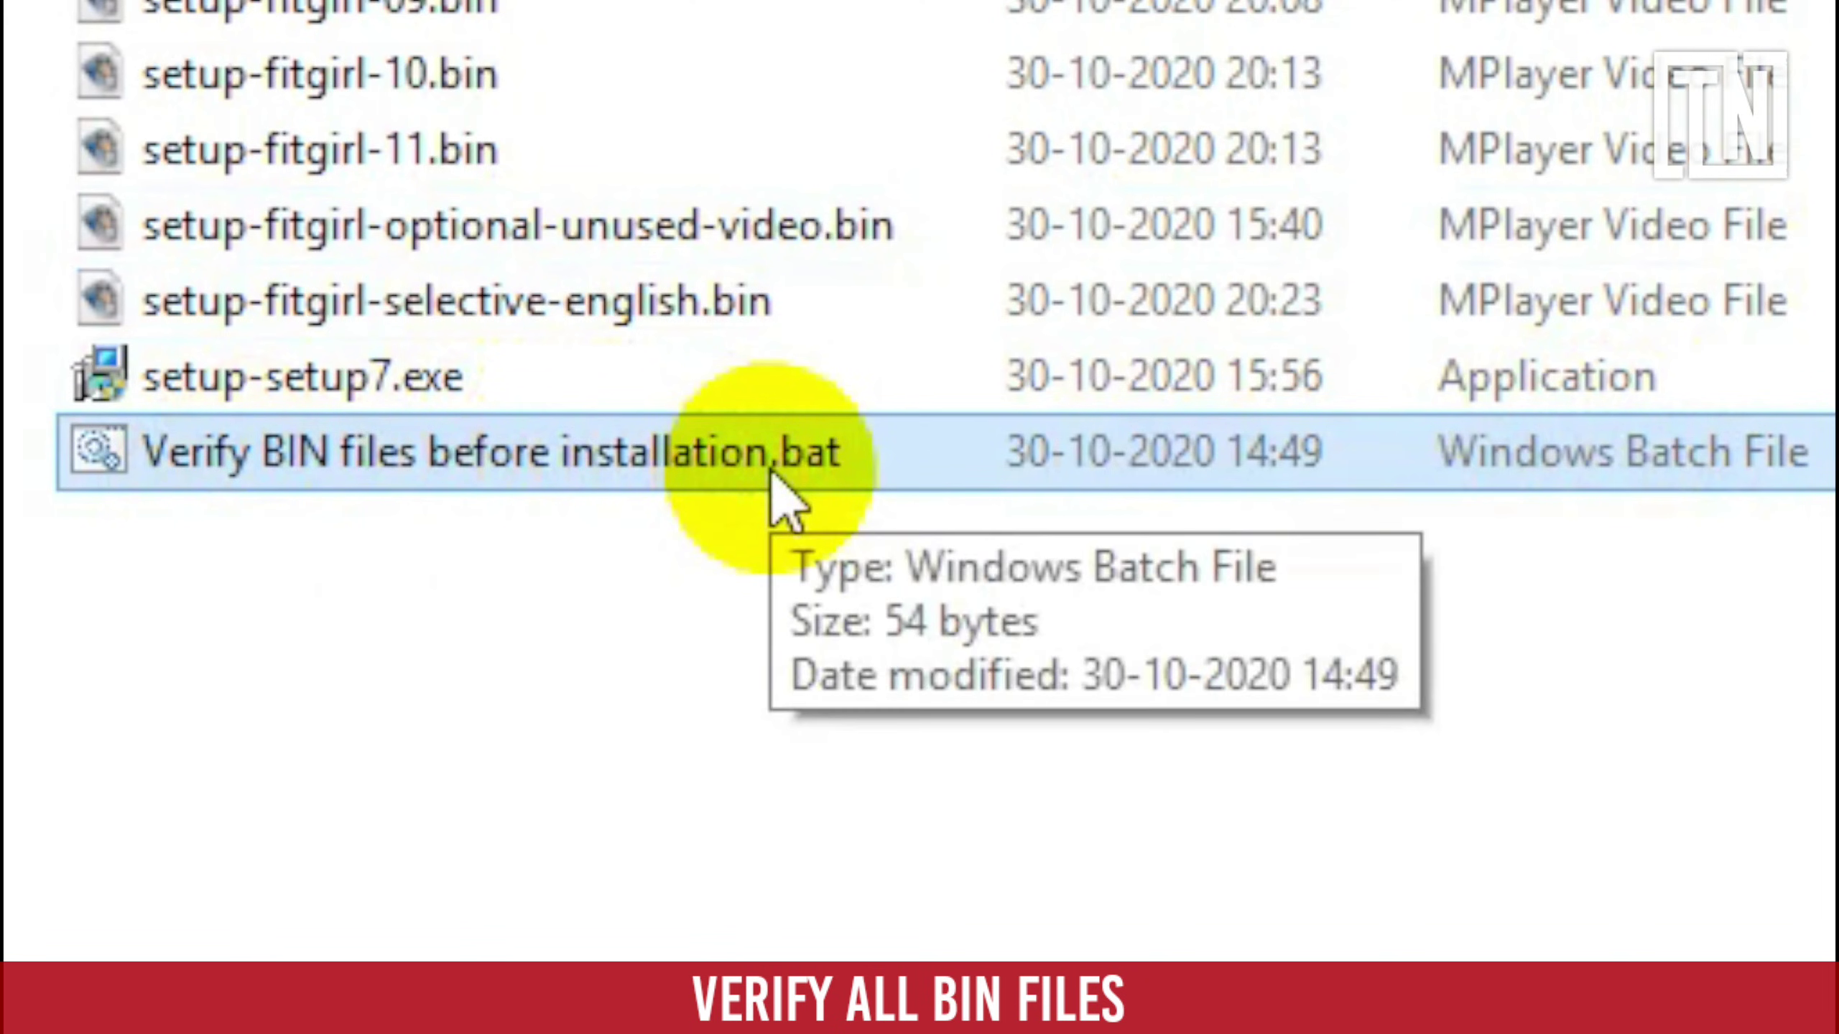
pyautogui.doubleClick(738, 472)
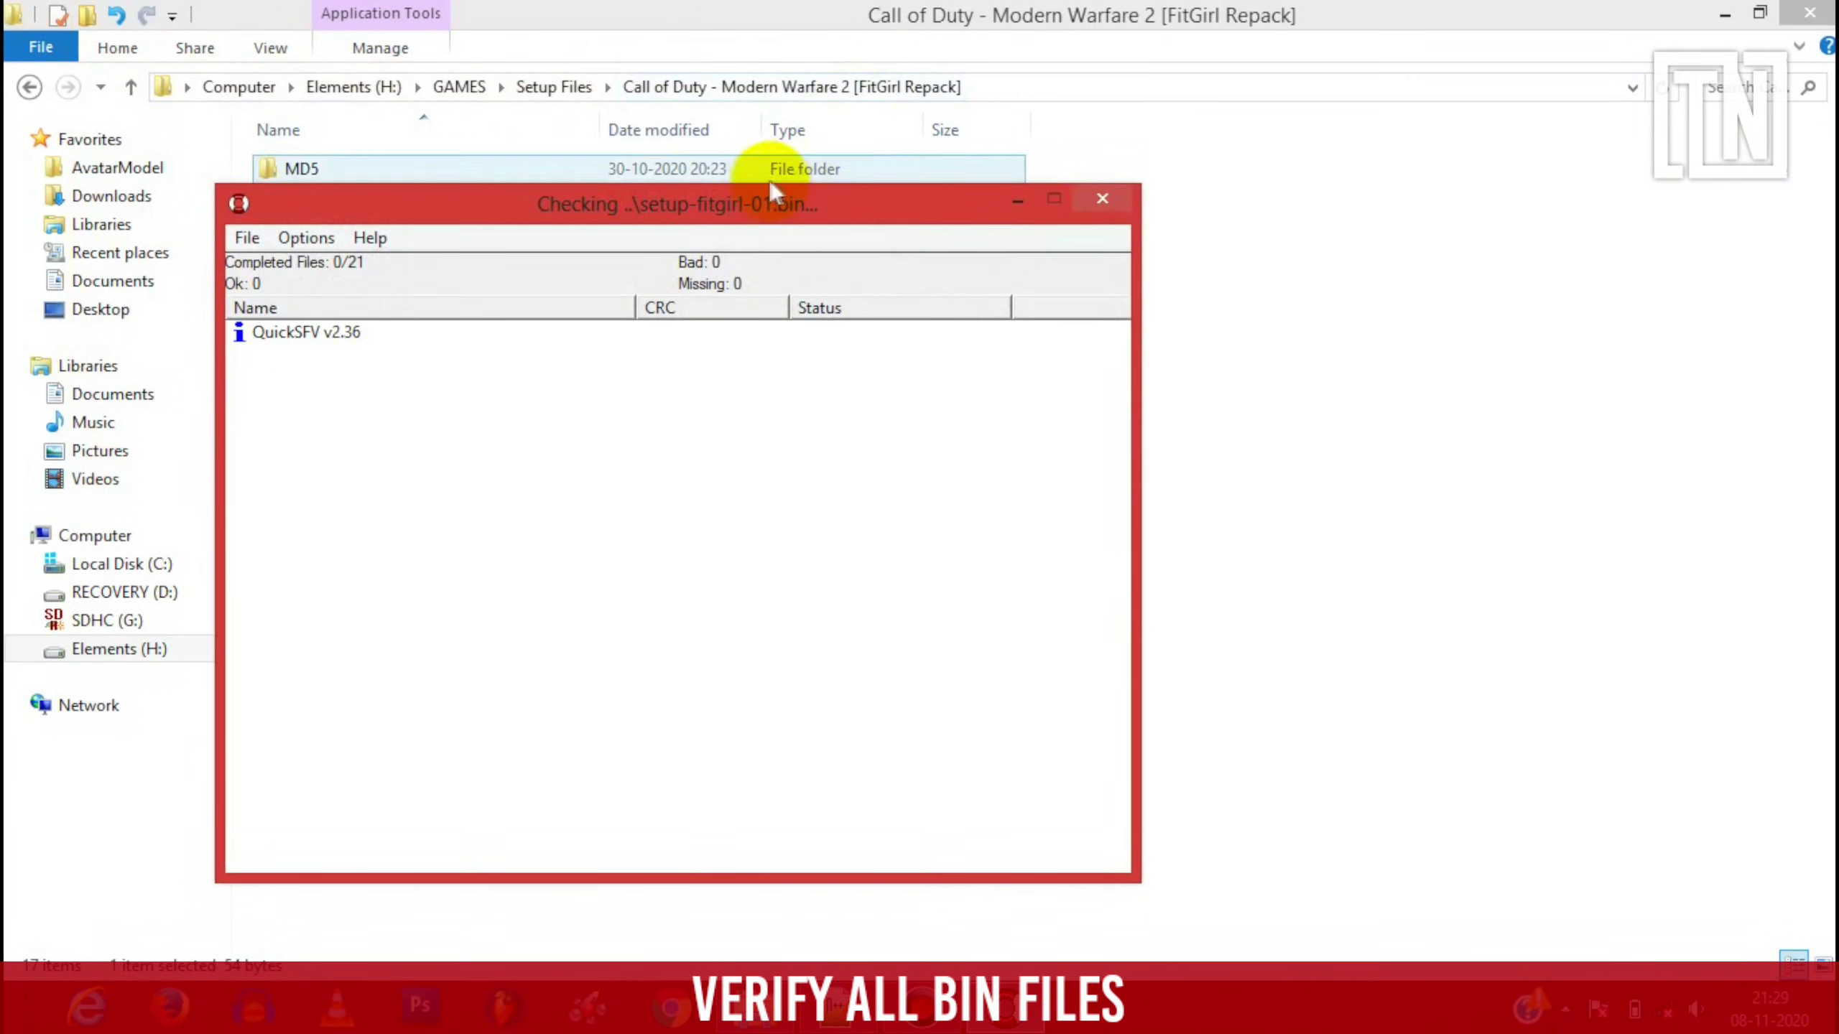
pyautogui.moveTo(815, 206); pyautogui.dragTo(1097, 147)
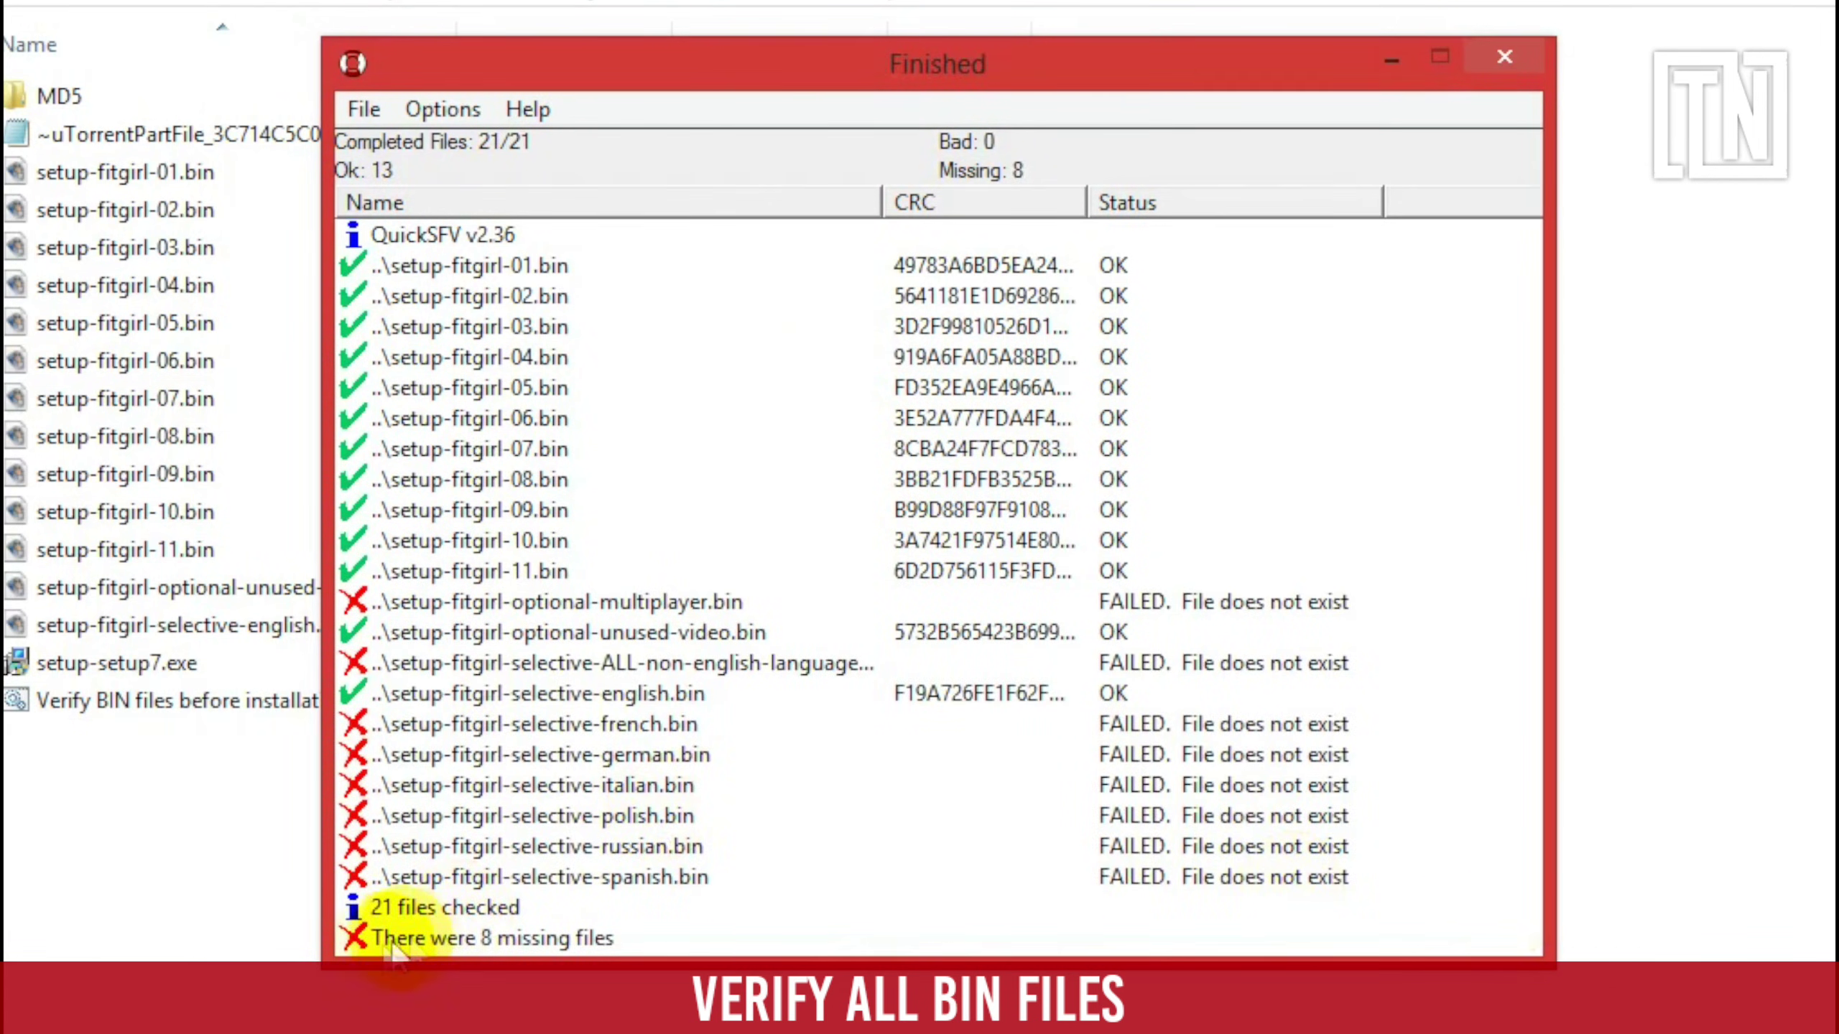
pyautogui.click(1505, 59)
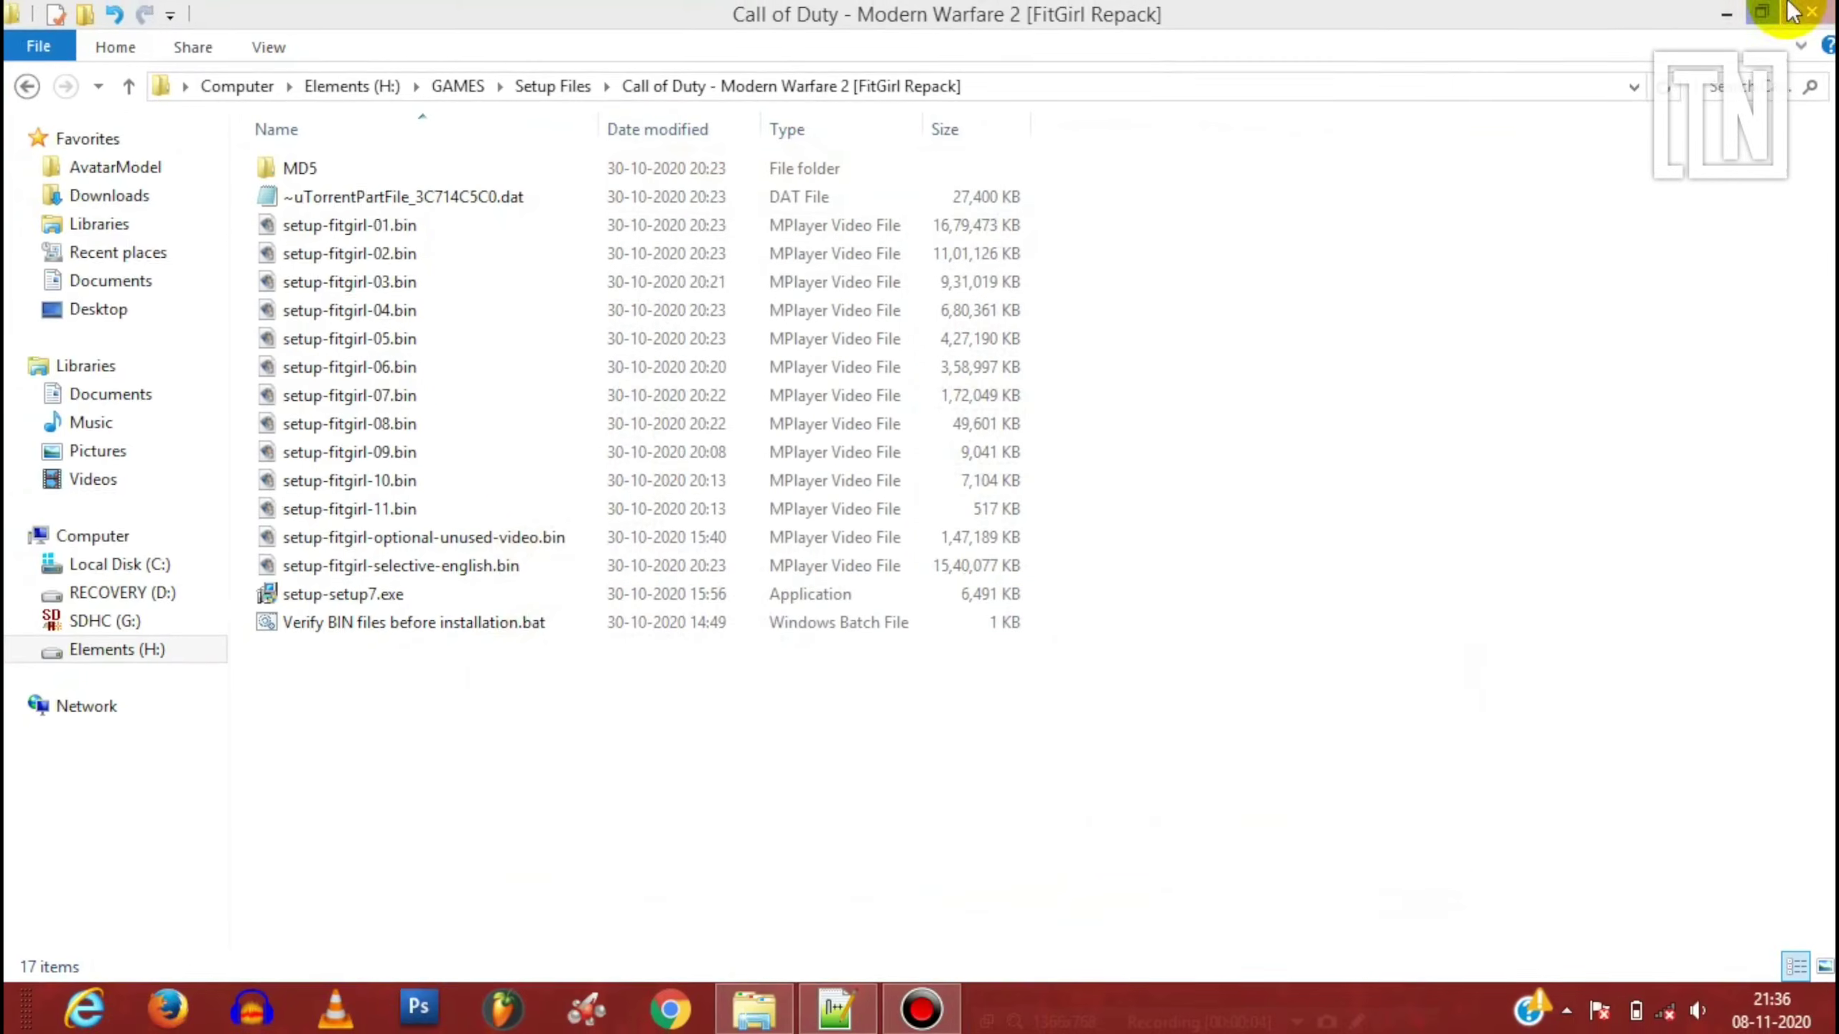
pyautogui.click(1795, 10)
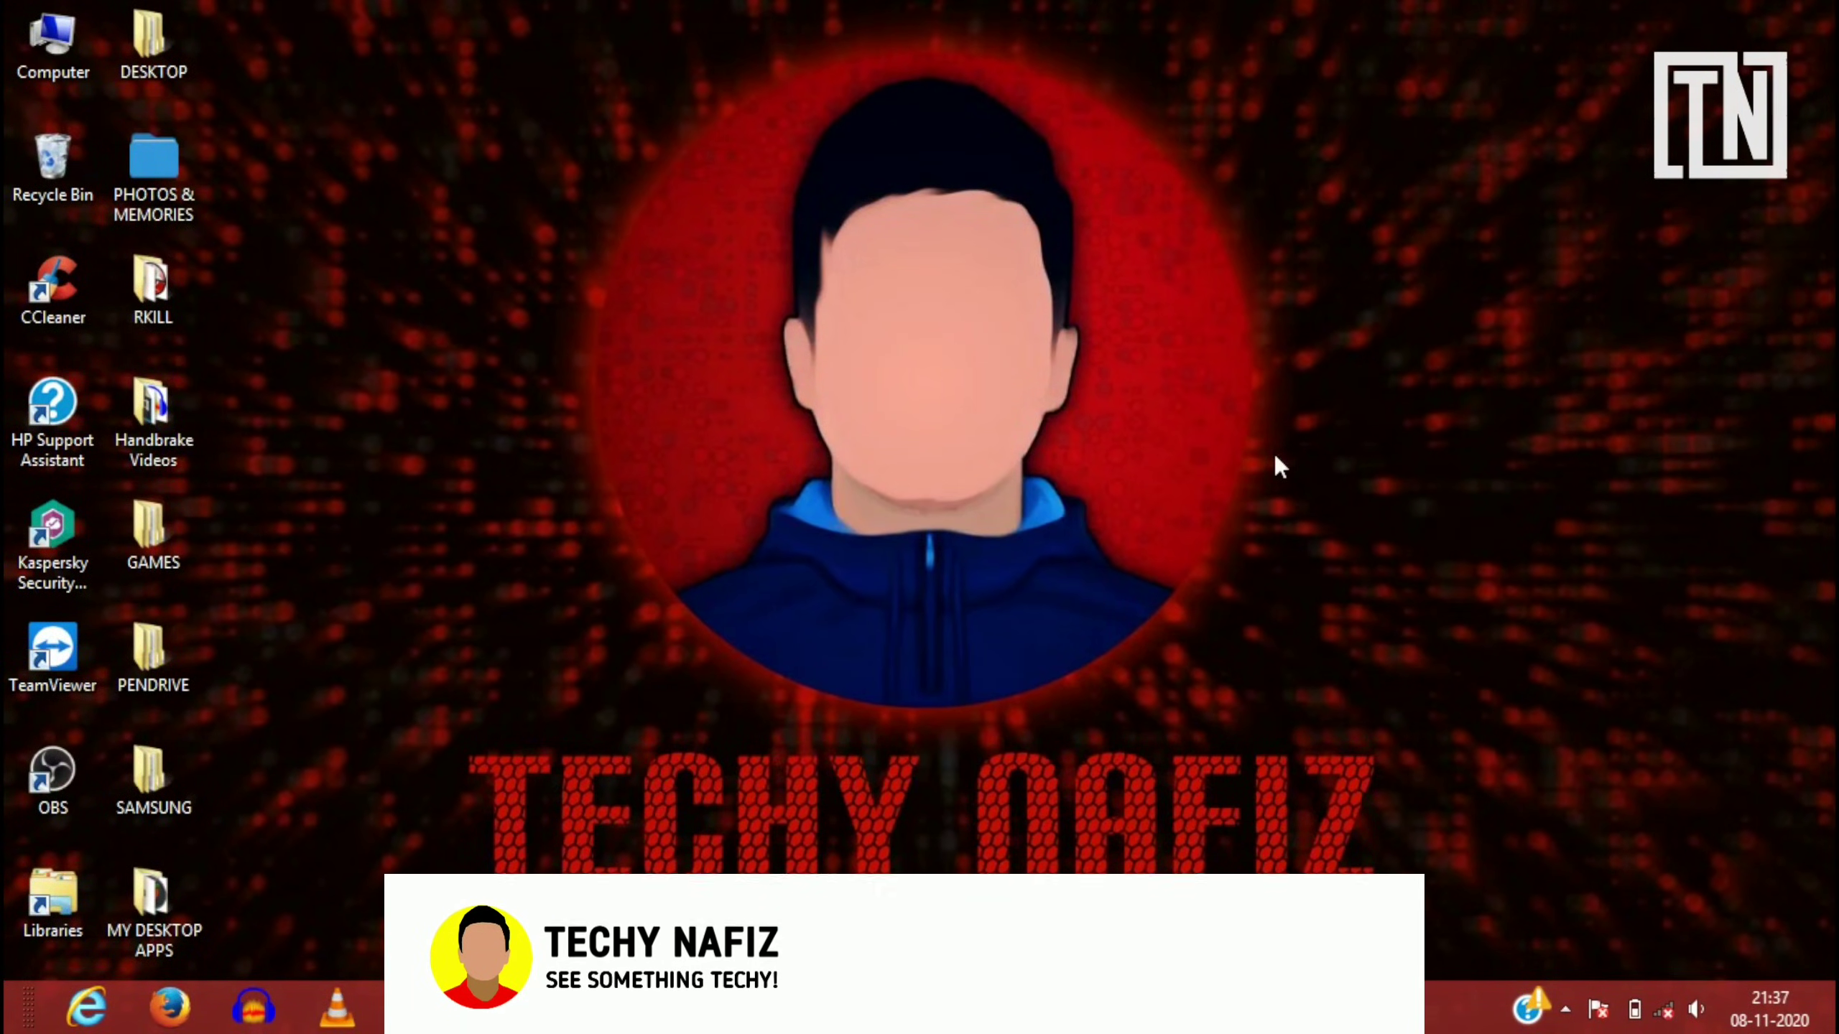
# Open System Configuration by running msconfig.
pyautogui.press('super')
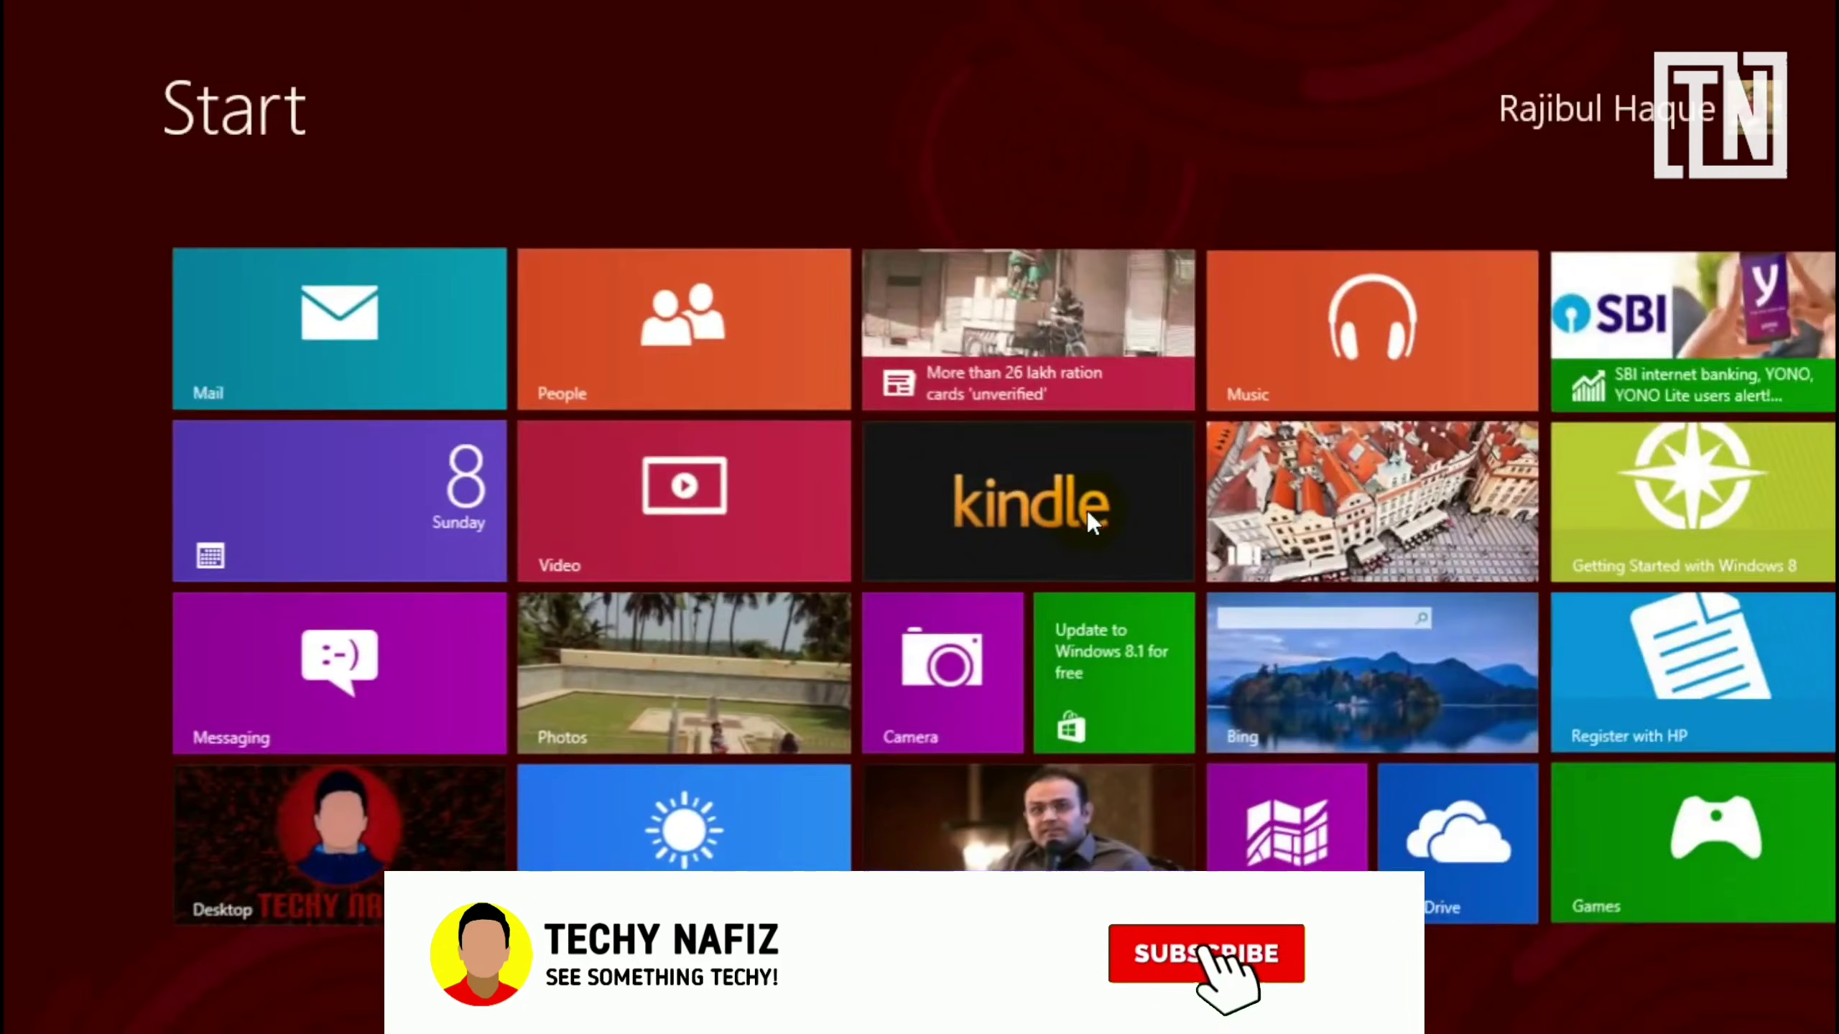
pyautogui.write('run')
pyautogui.click(270, 572)
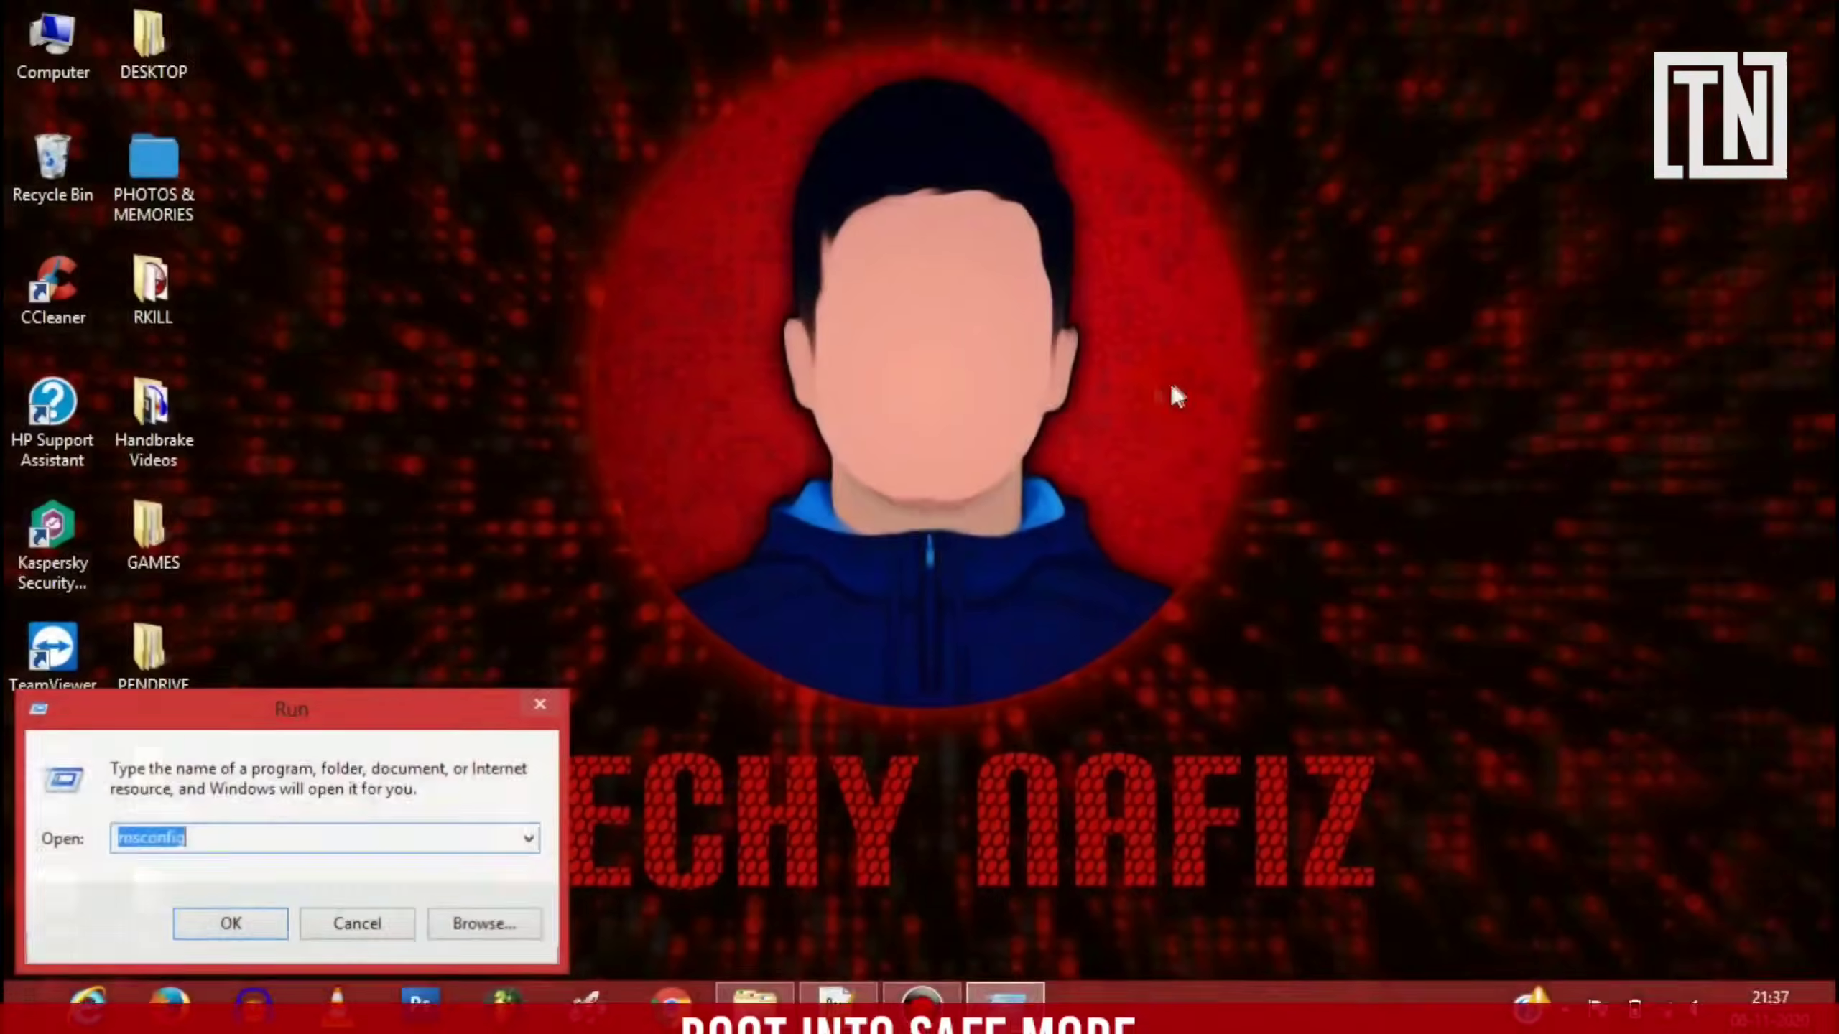
pyautogui.write('msconfig')
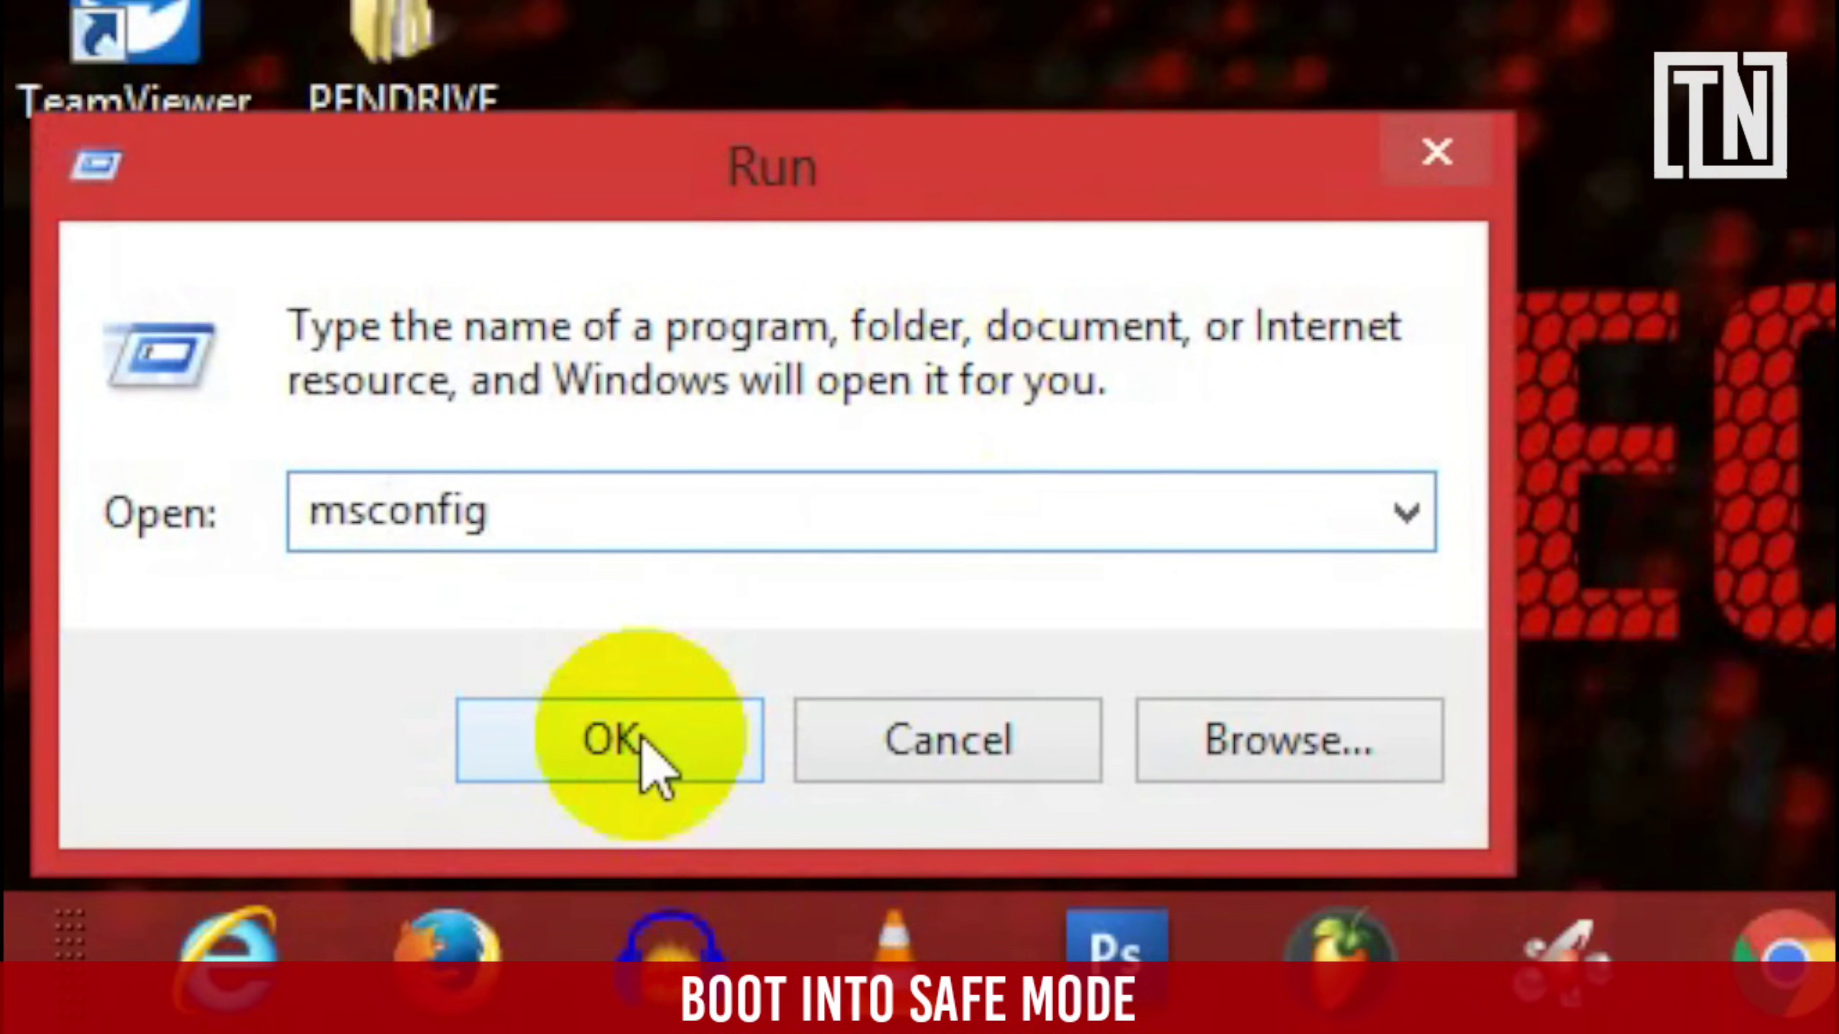
pyautogui.click(641, 733)
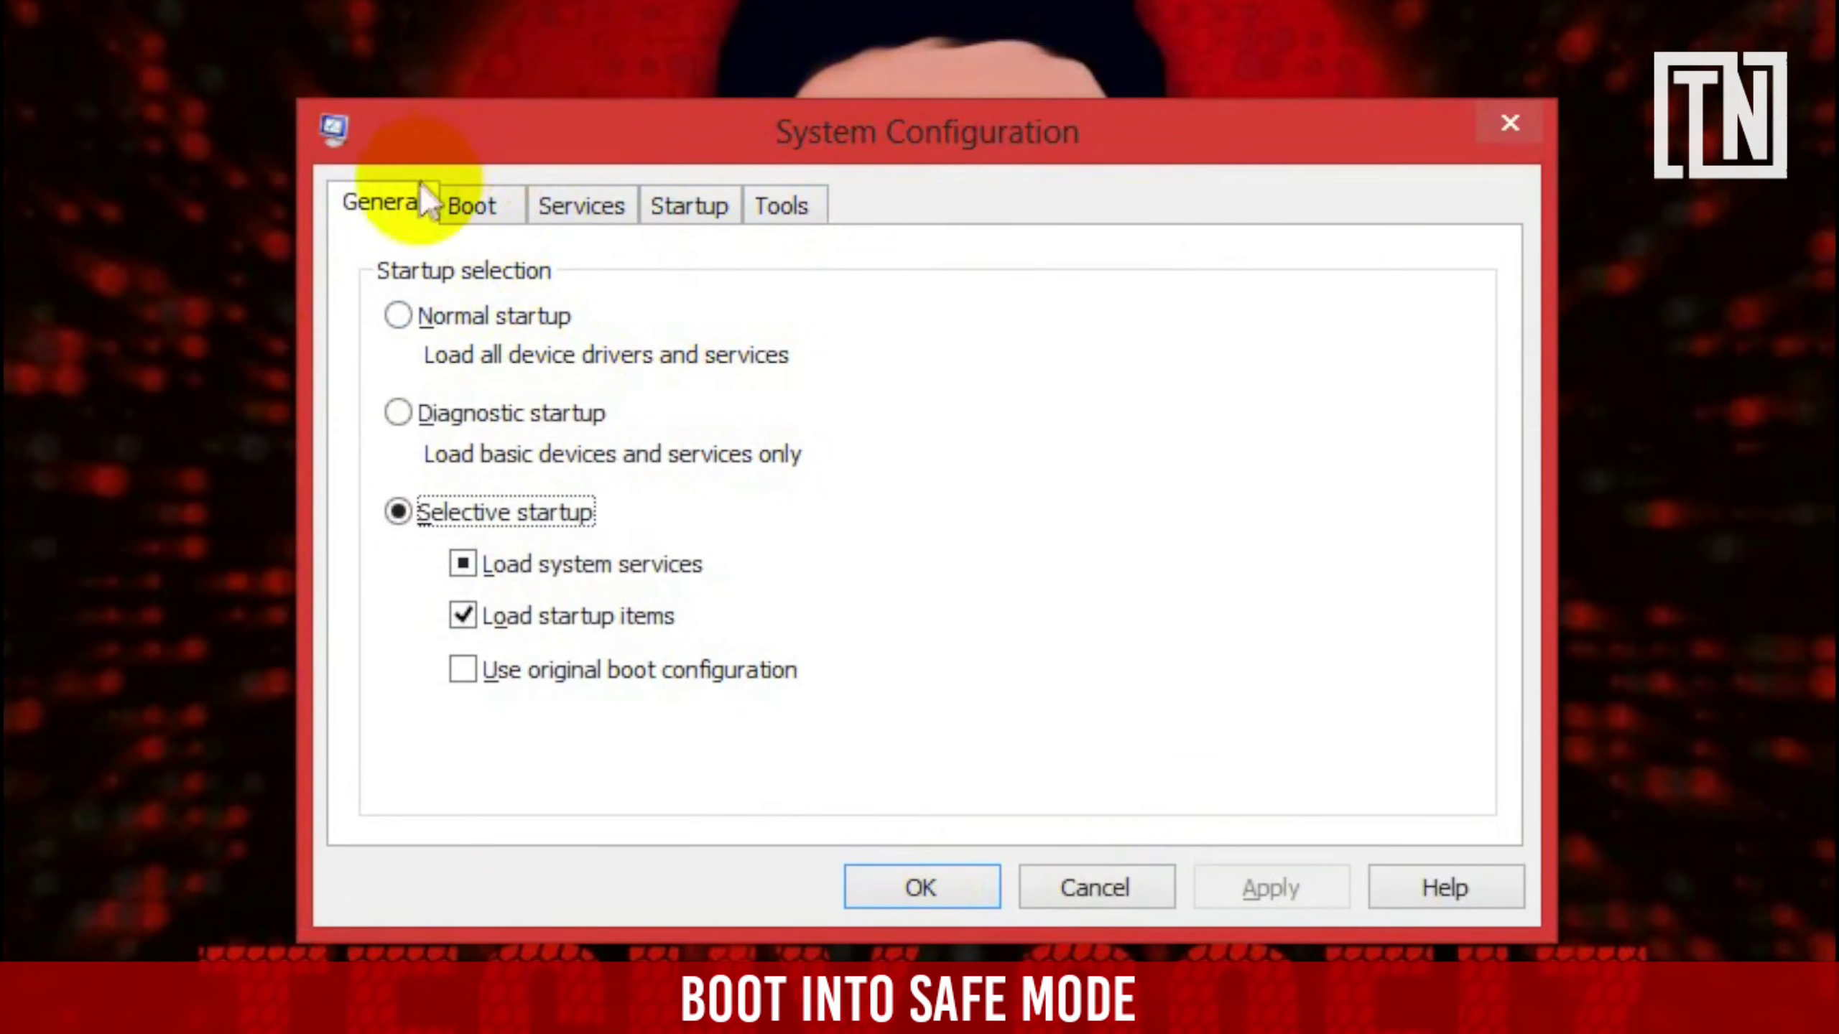
# Enable Safe boot with the Network option and restart the computer to apply it.
pyautogui.click(478, 216)
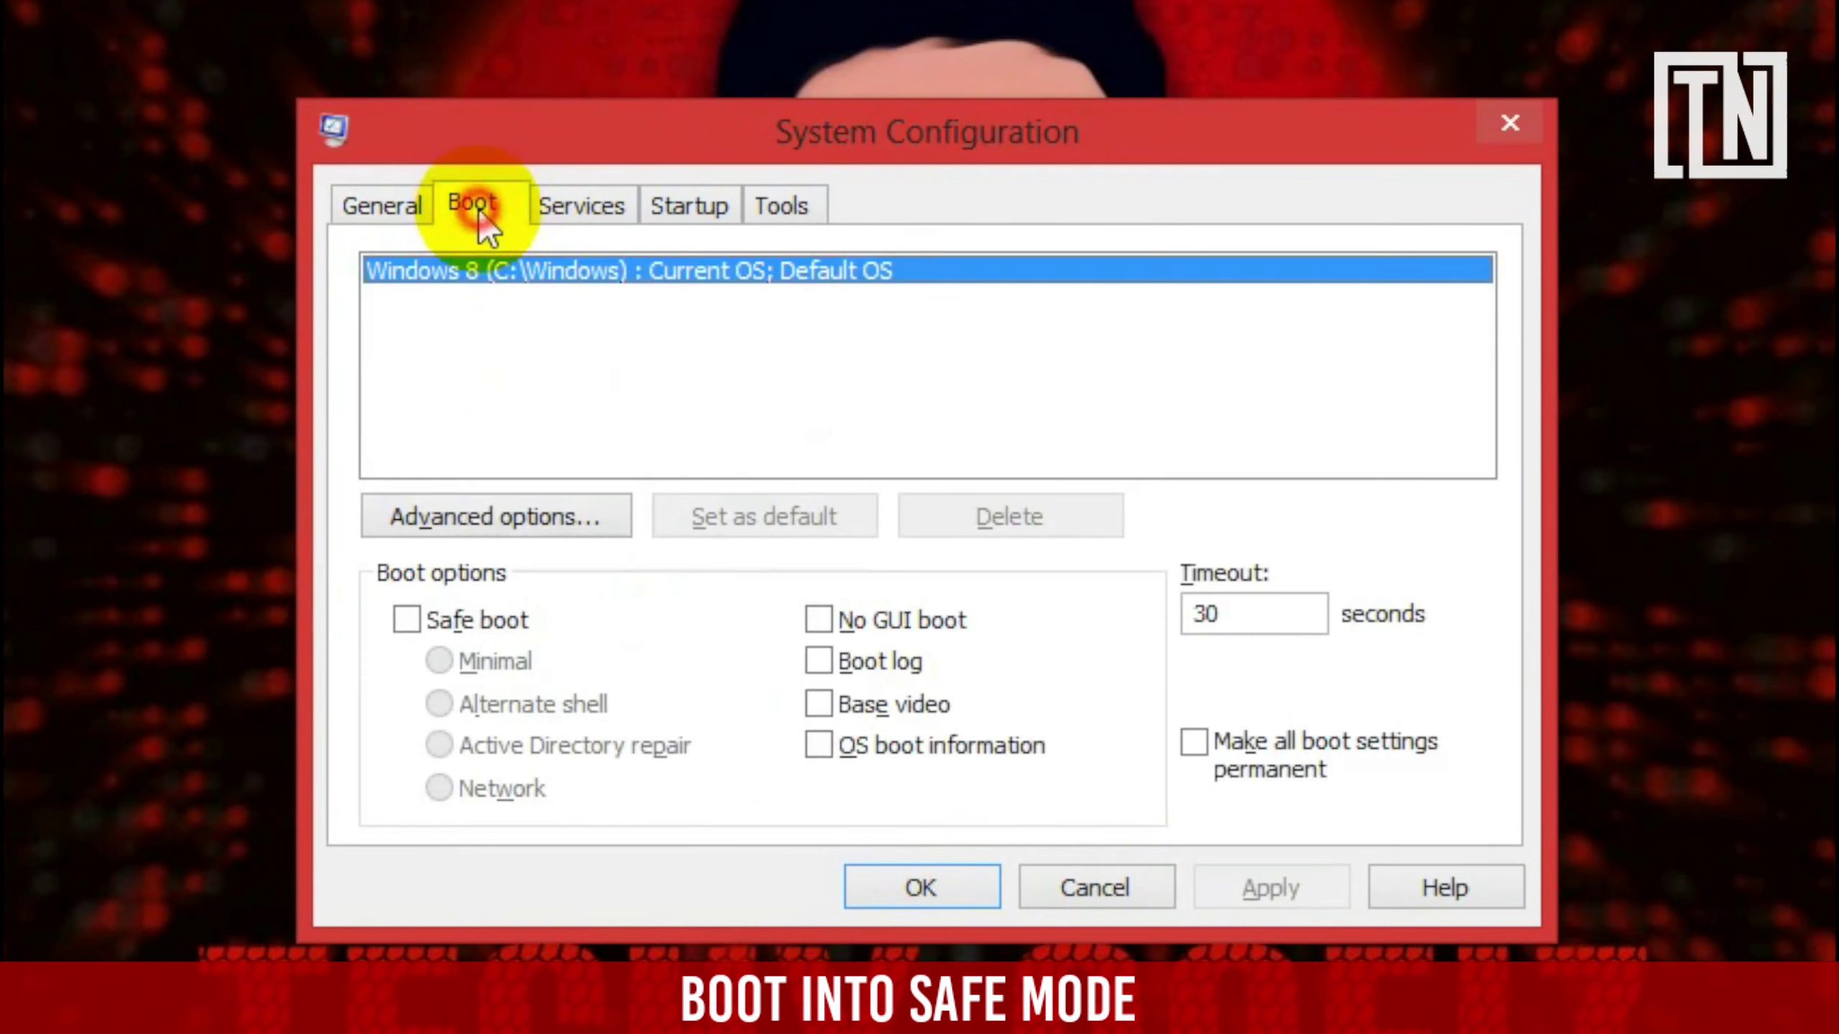
pyautogui.click(407, 620)
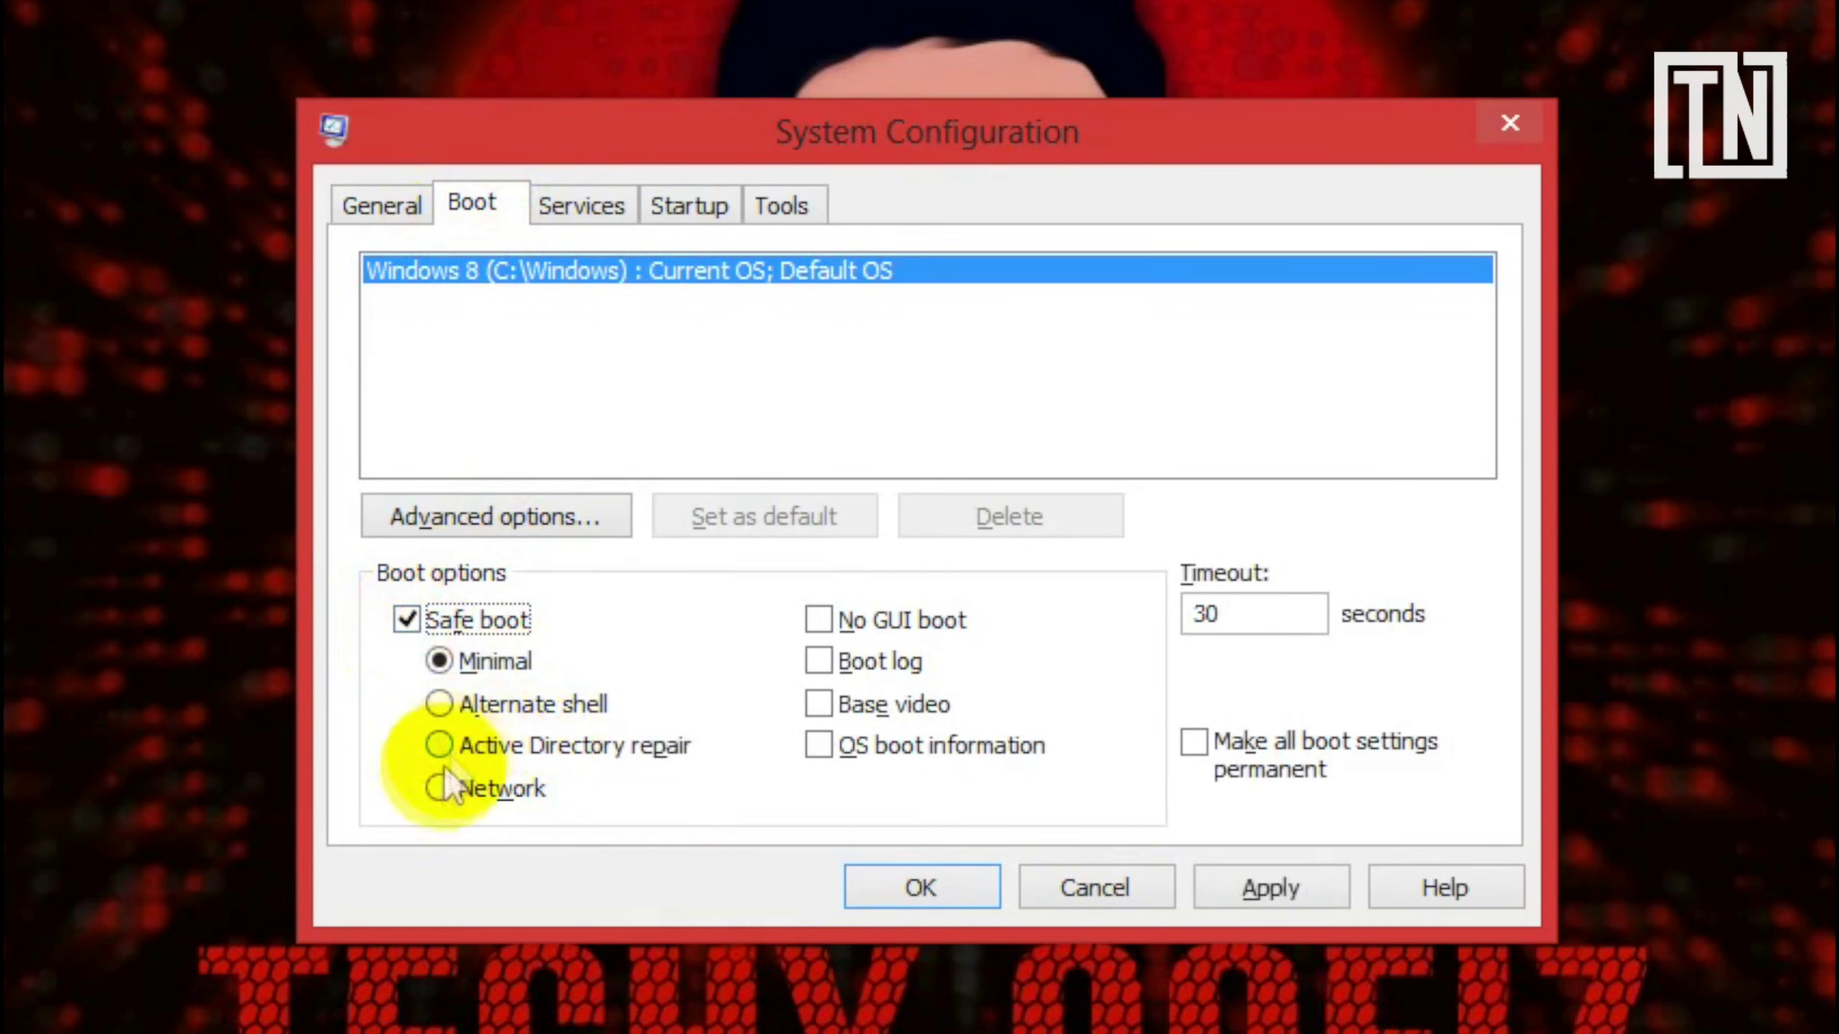
pyautogui.click(438, 788)
pyautogui.click(1222, 885)
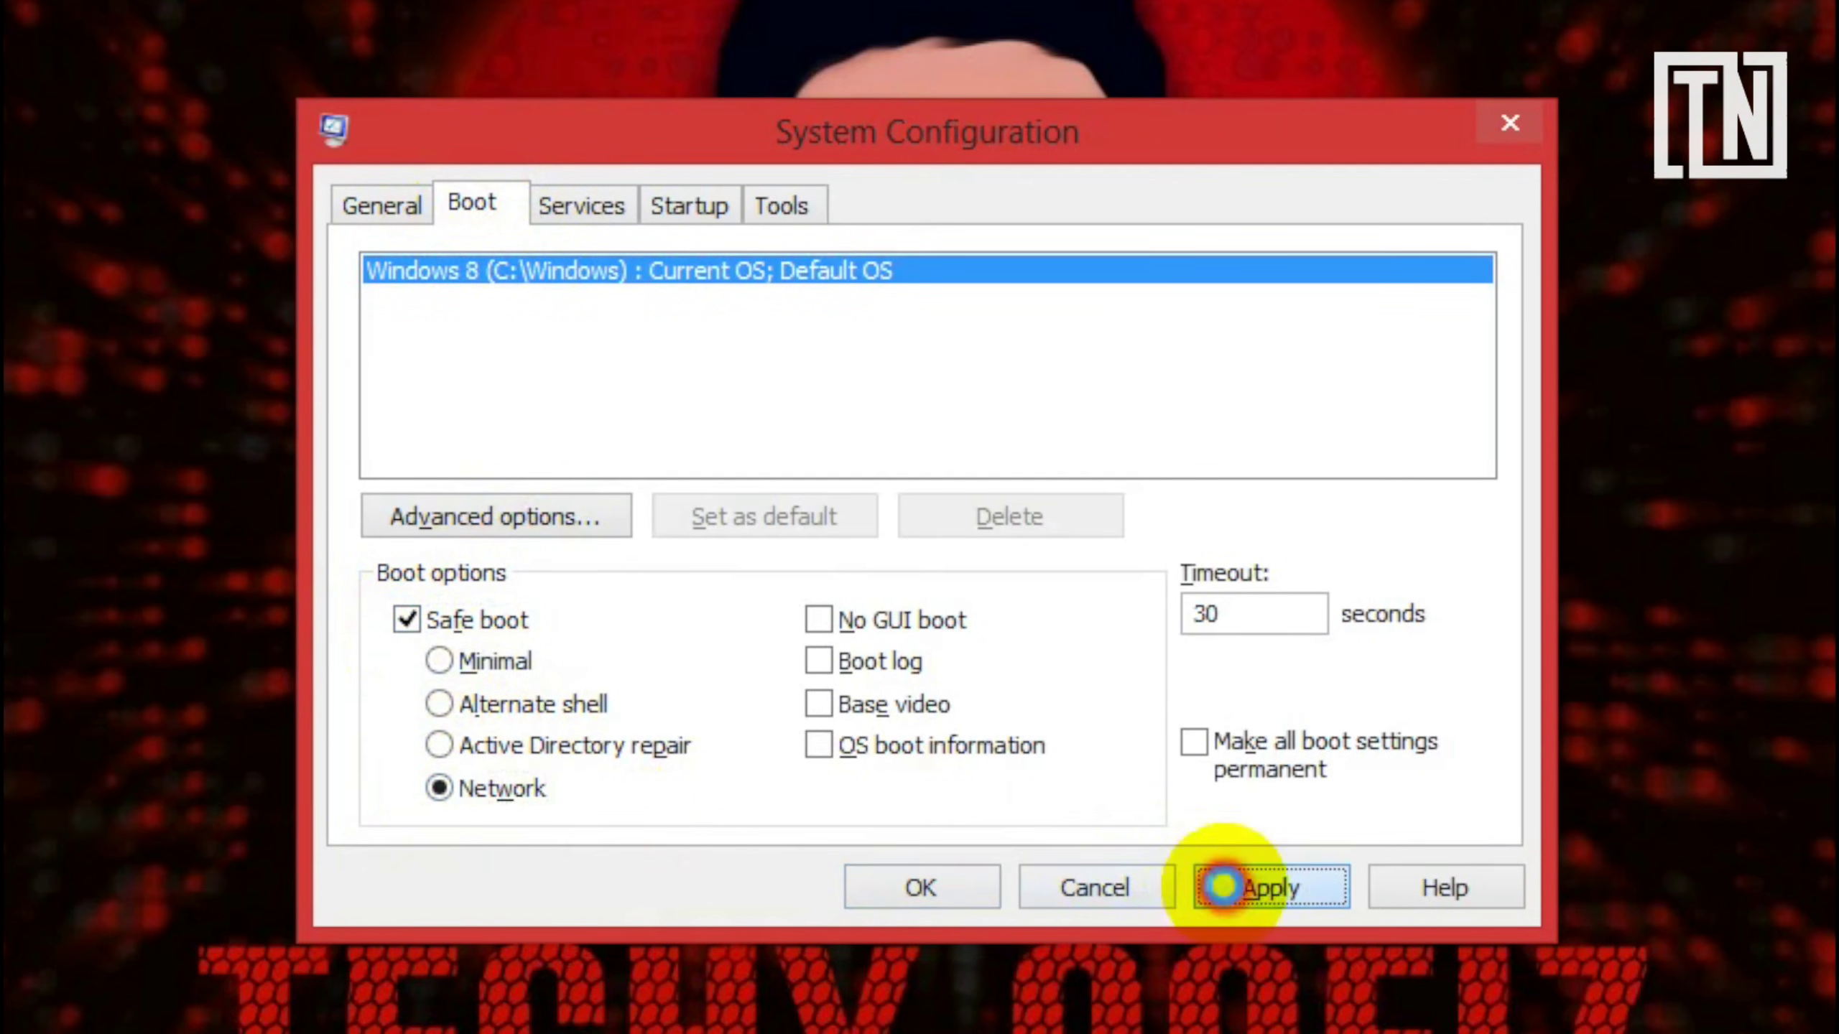
pyautogui.click(957, 879)
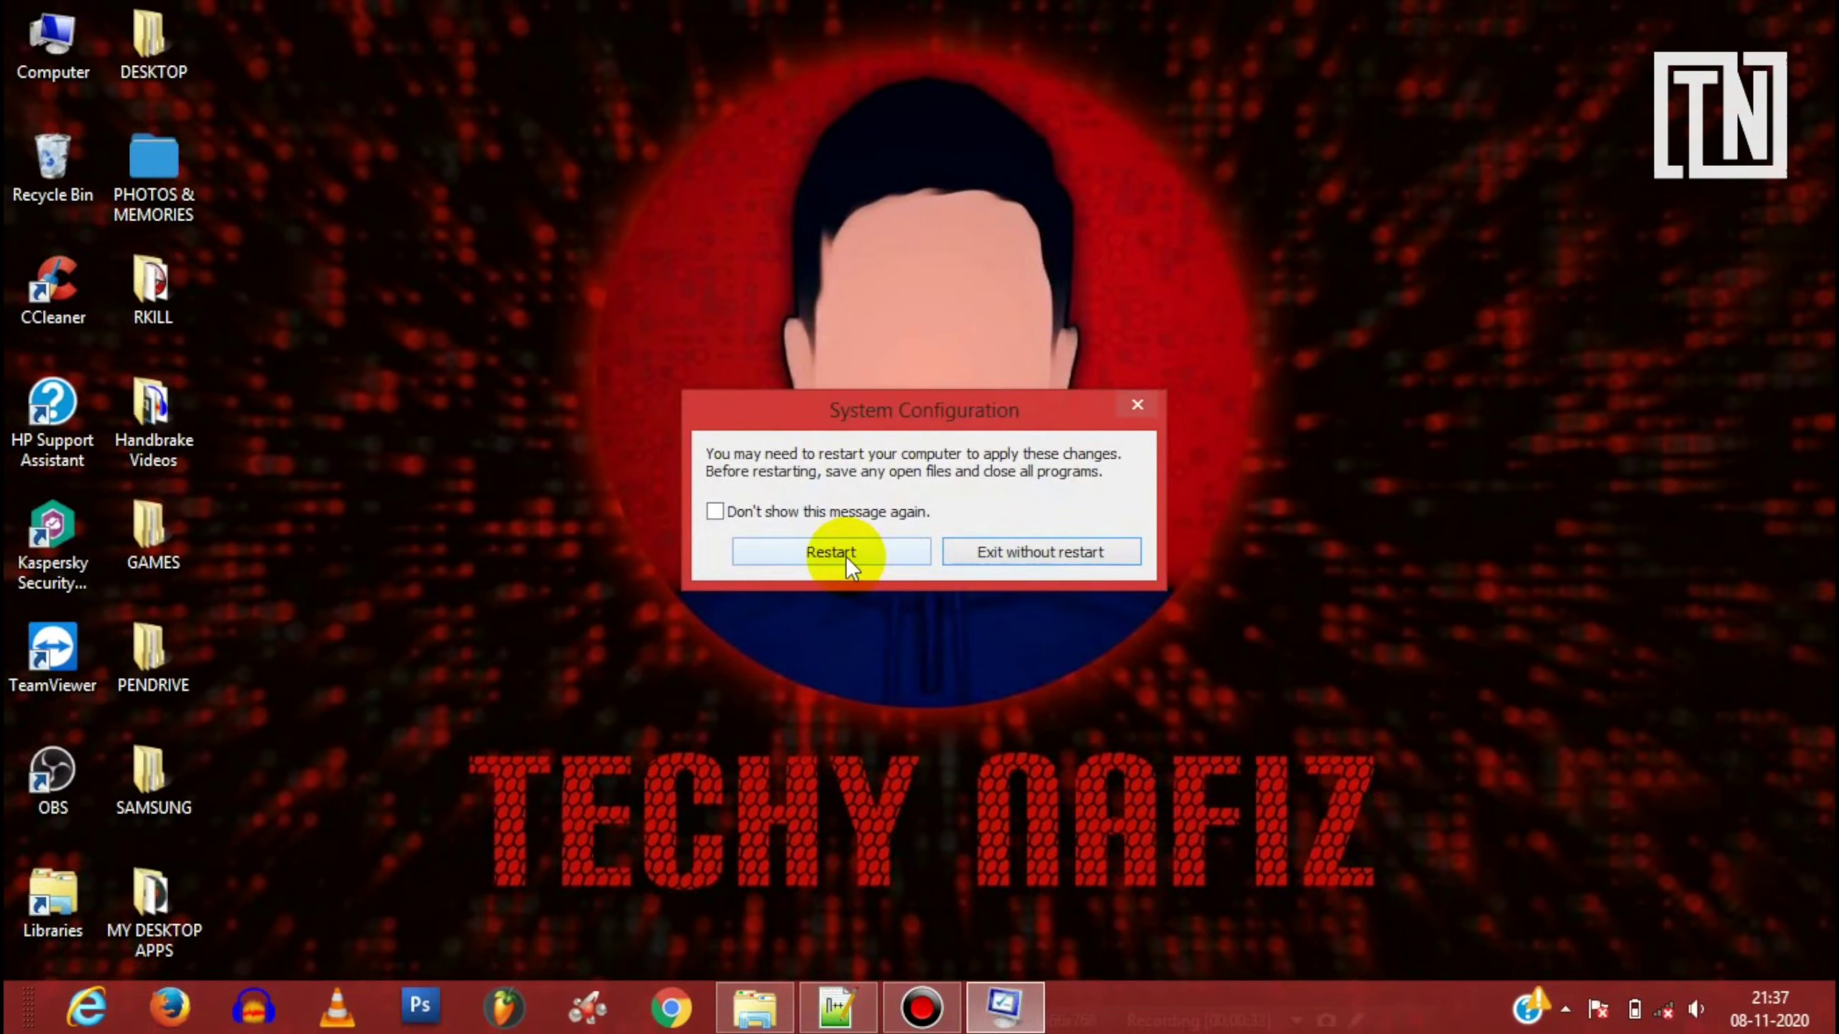
pyautogui.click(845, 556)
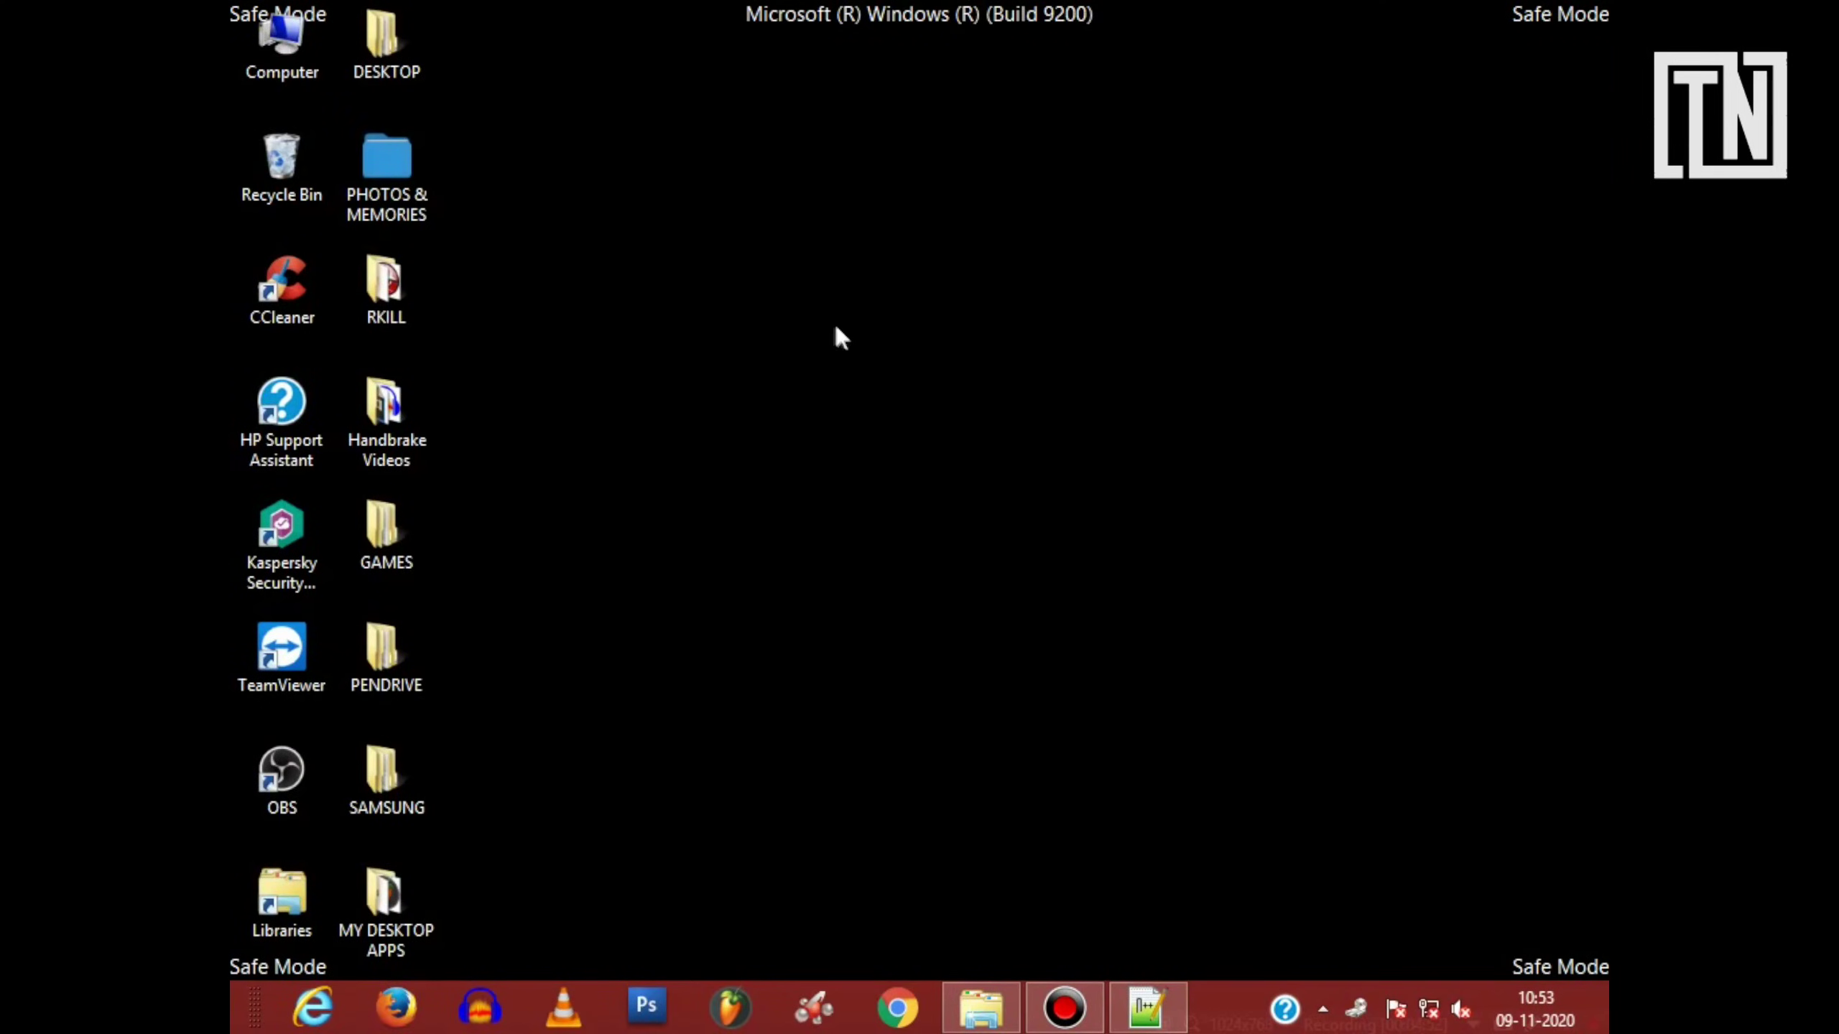
# Bring up the Call of Duty ModernWarfare 2 setup folder and select setup-setup7.exe.
pyautogui.rightClick(837, 328)
pyautogui.click(887, 436)
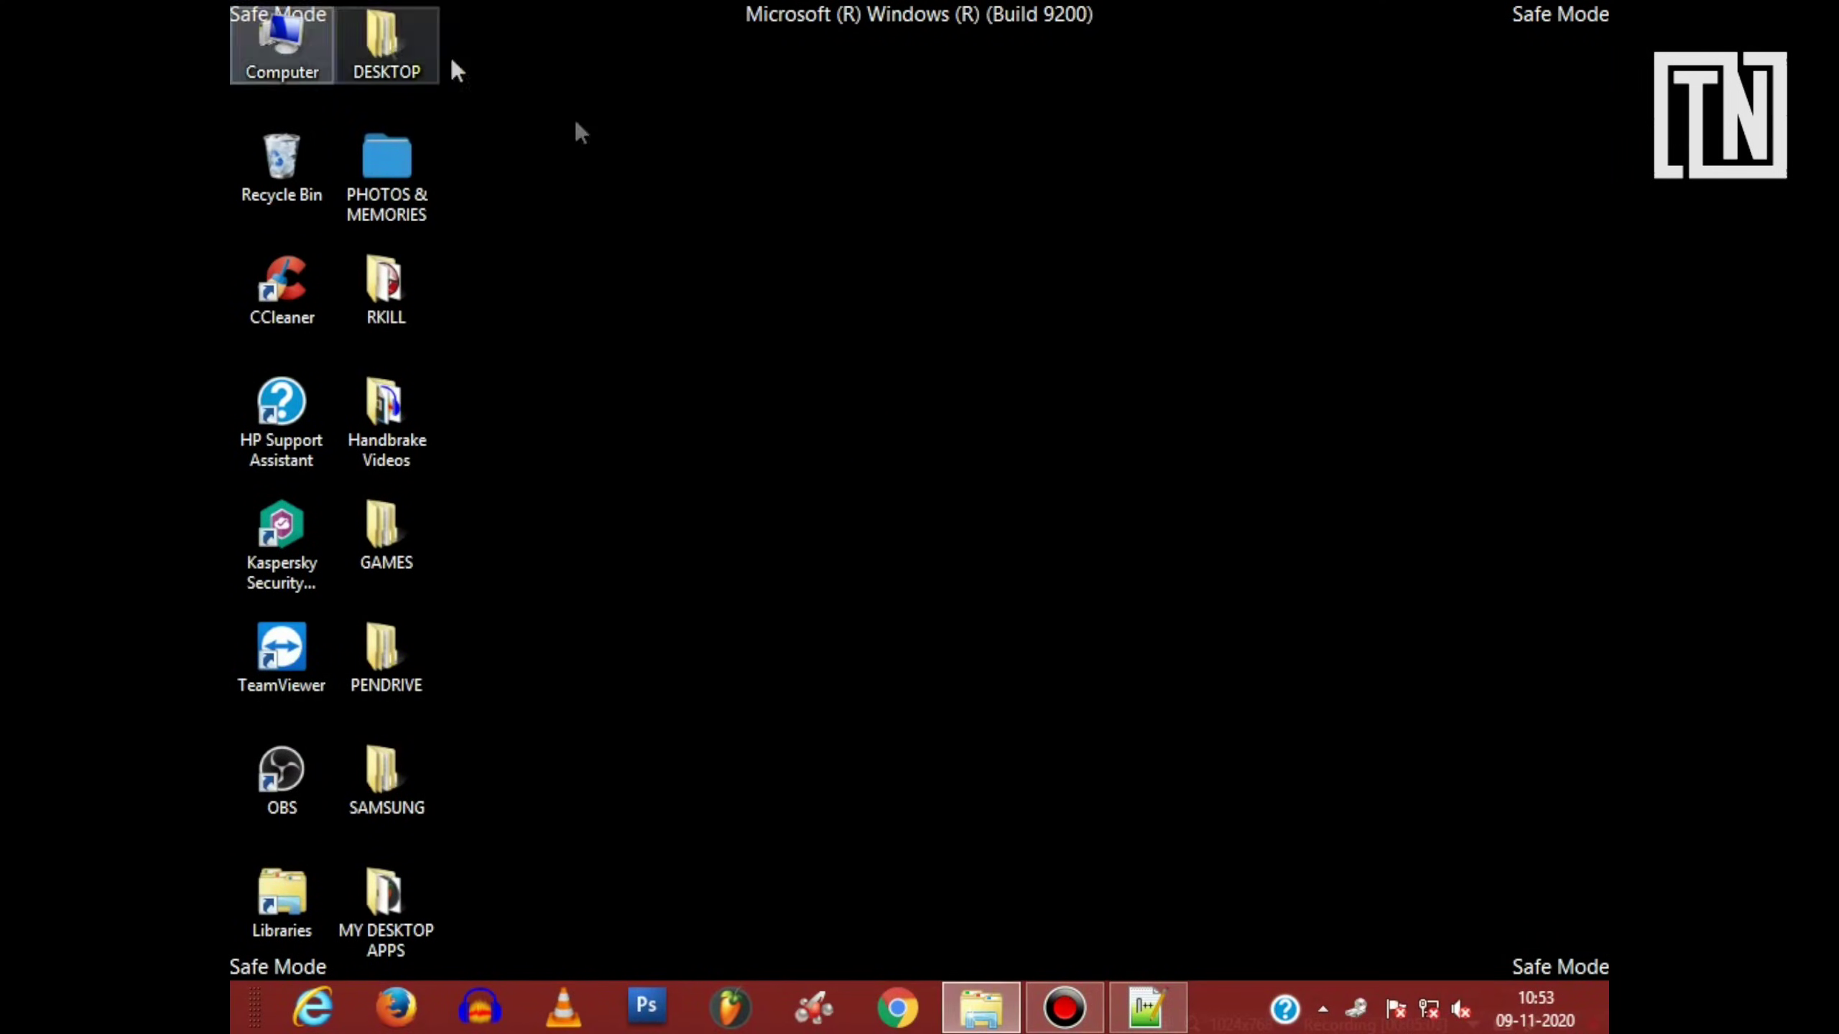
pyautogui.click(981, 1007)
pyautogui.click(767, 704)
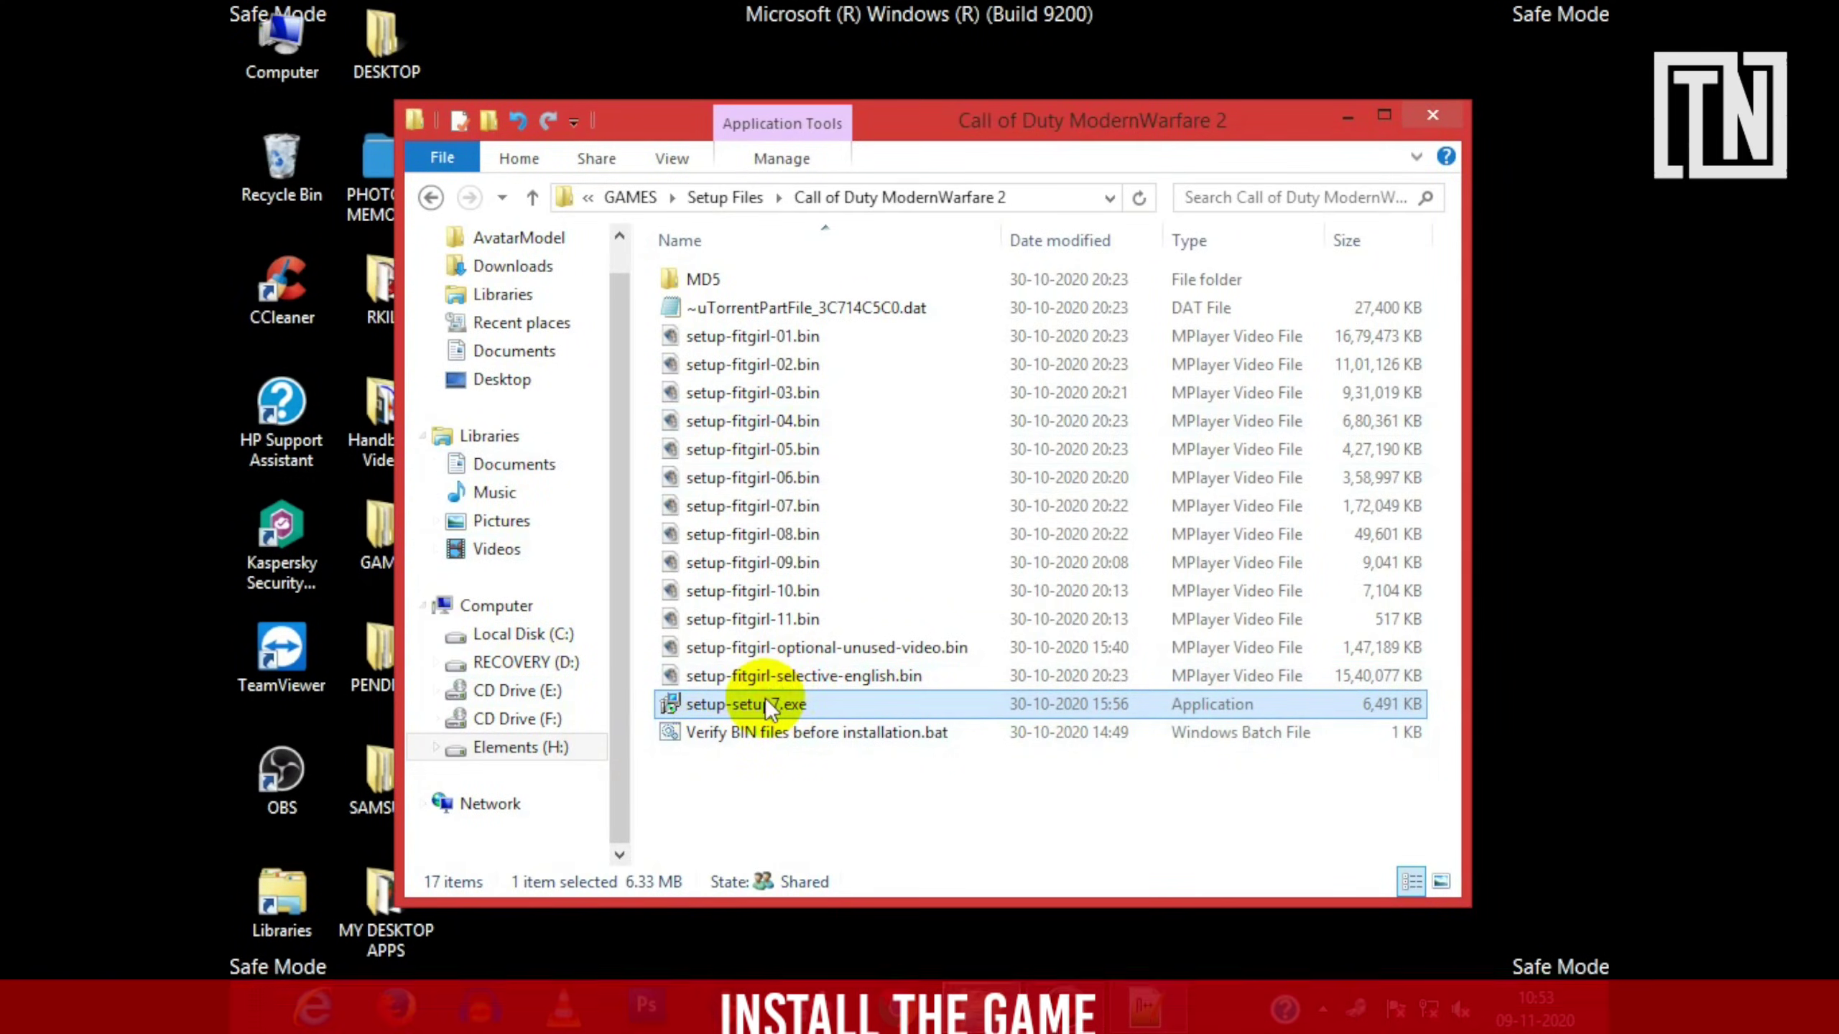
pyautogui.doubleClick(766, 704)
# Review the compatibility settings of setup-setup7.exe, including those for all users.
pyautogui.rightClick(767, 702)
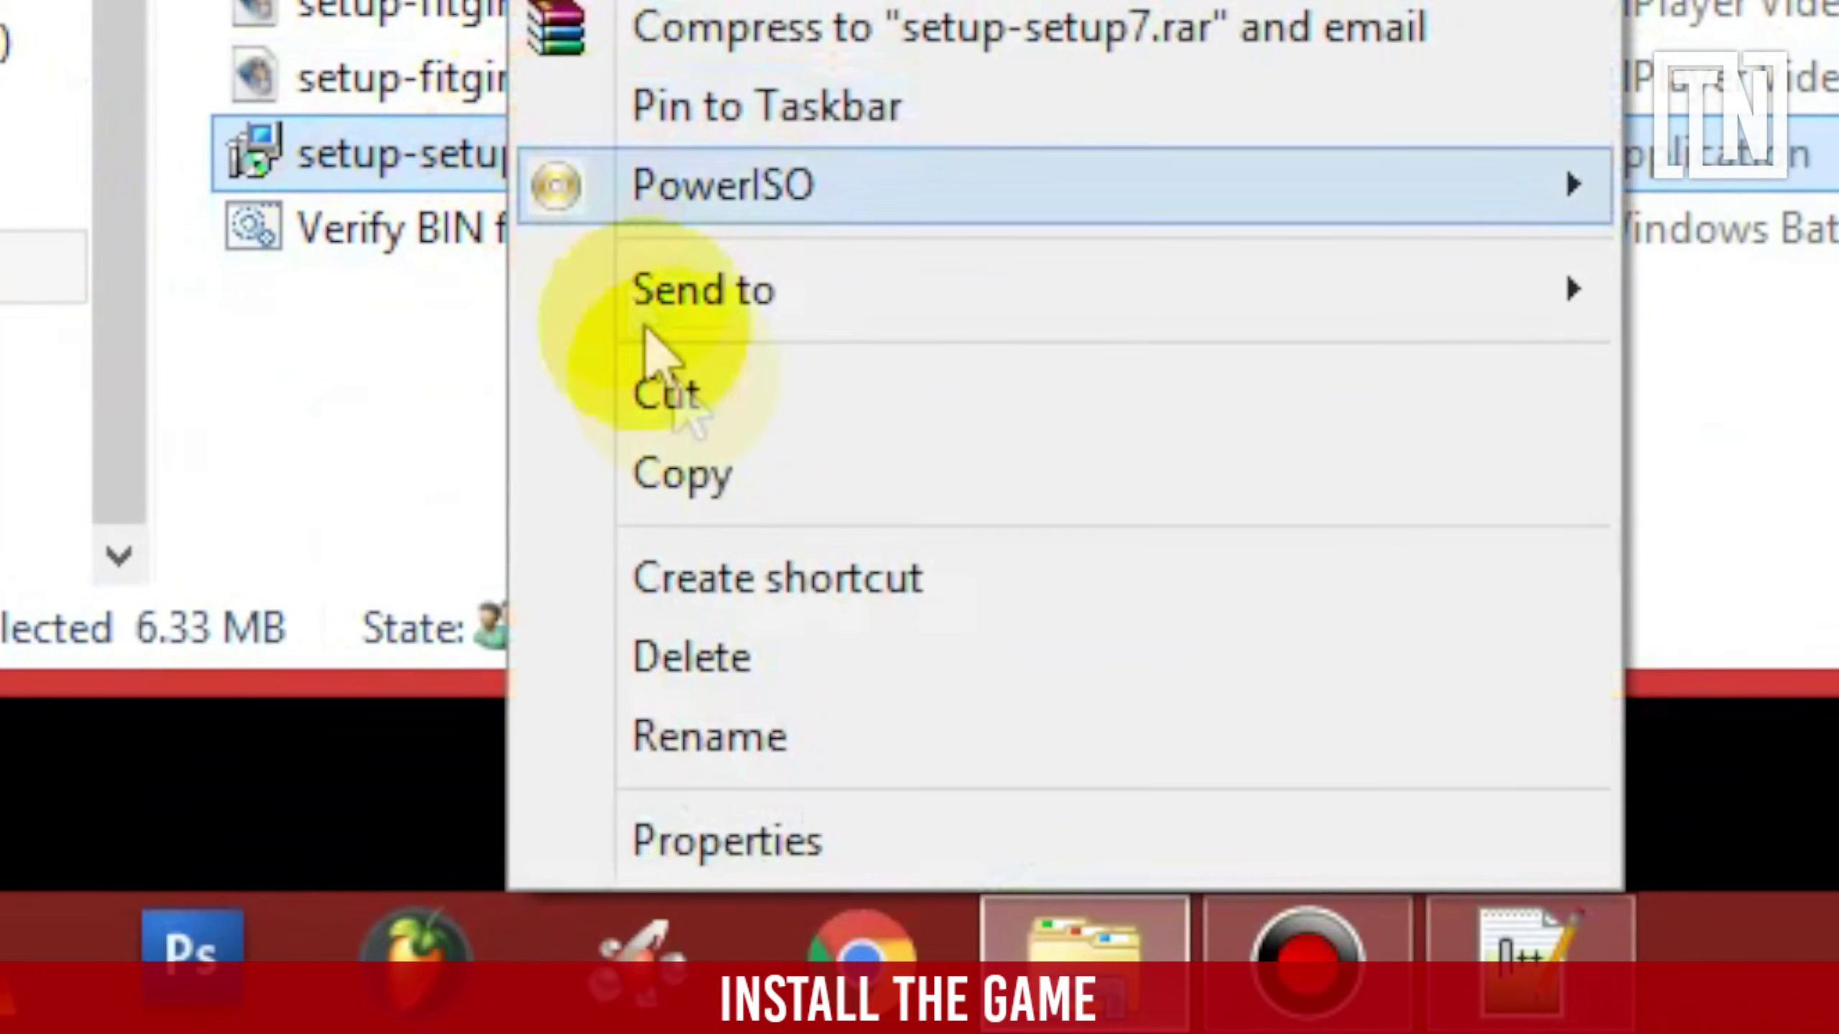
pyautogui.click(800, 948)
pyautogui.click(897, 346)
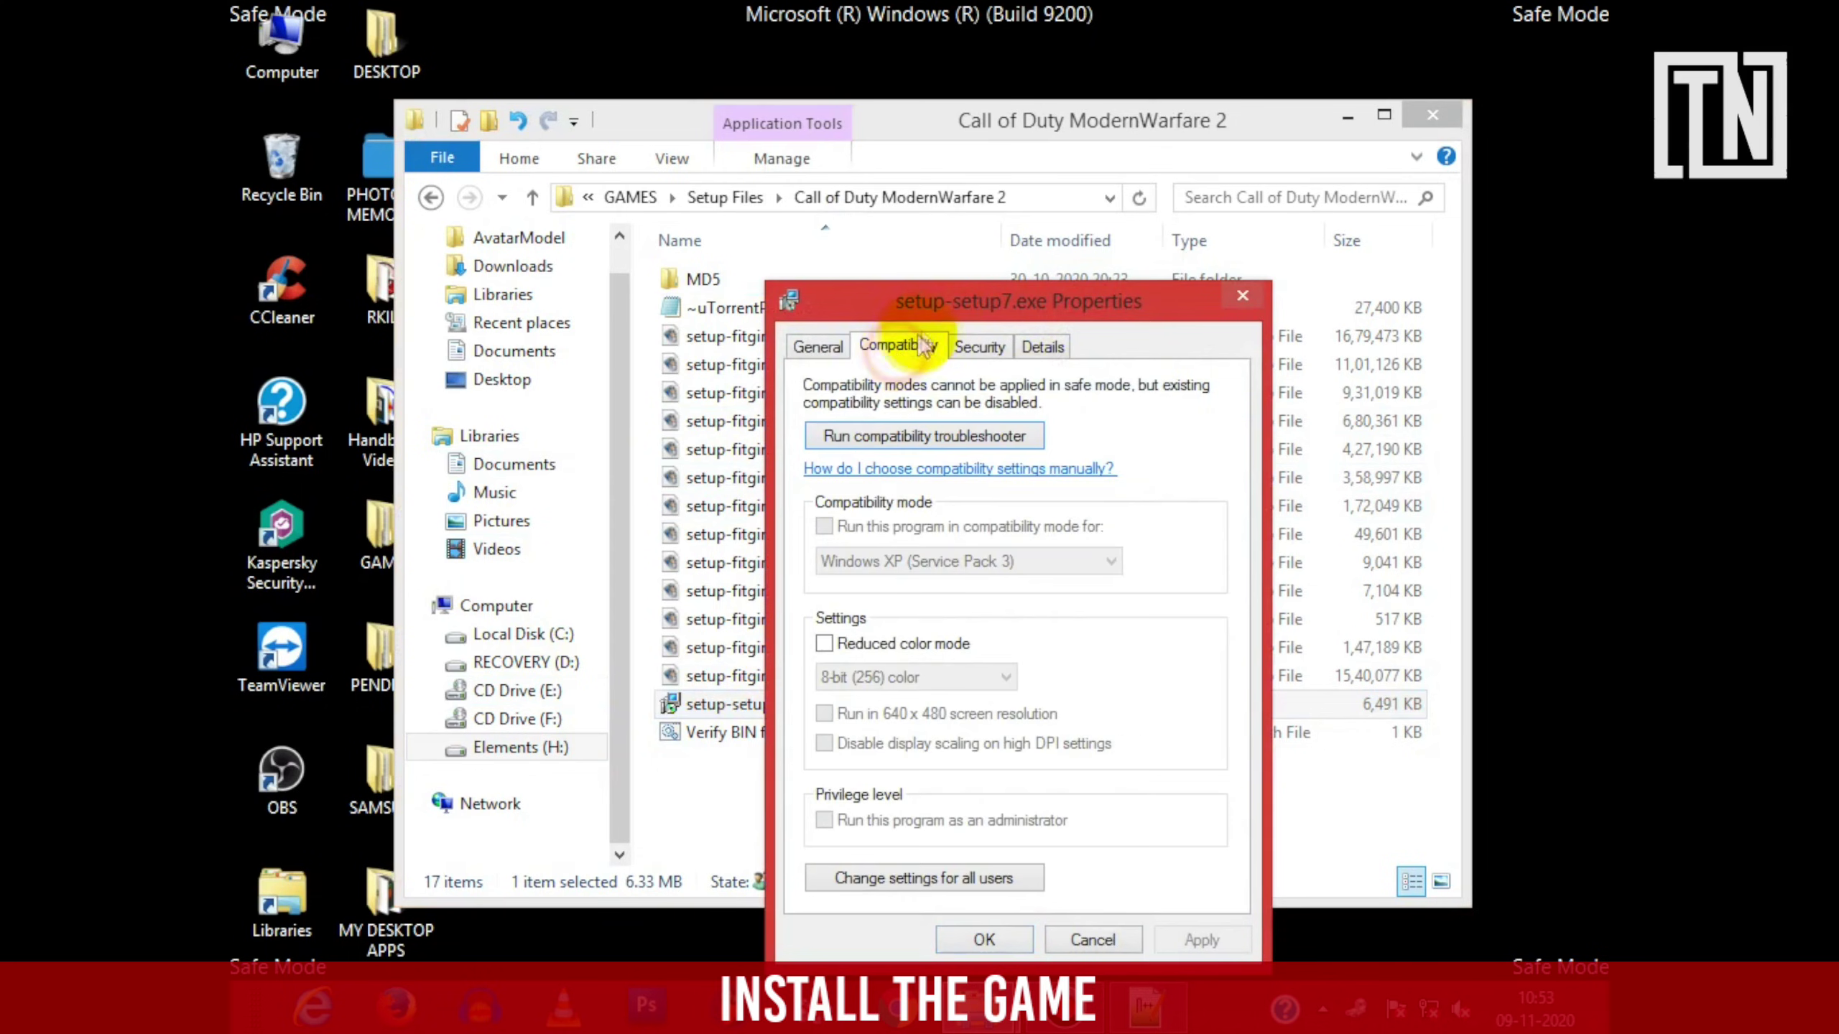
pyautogui.moveTo(971, 290); pyautogui.dragTo(974, 147)
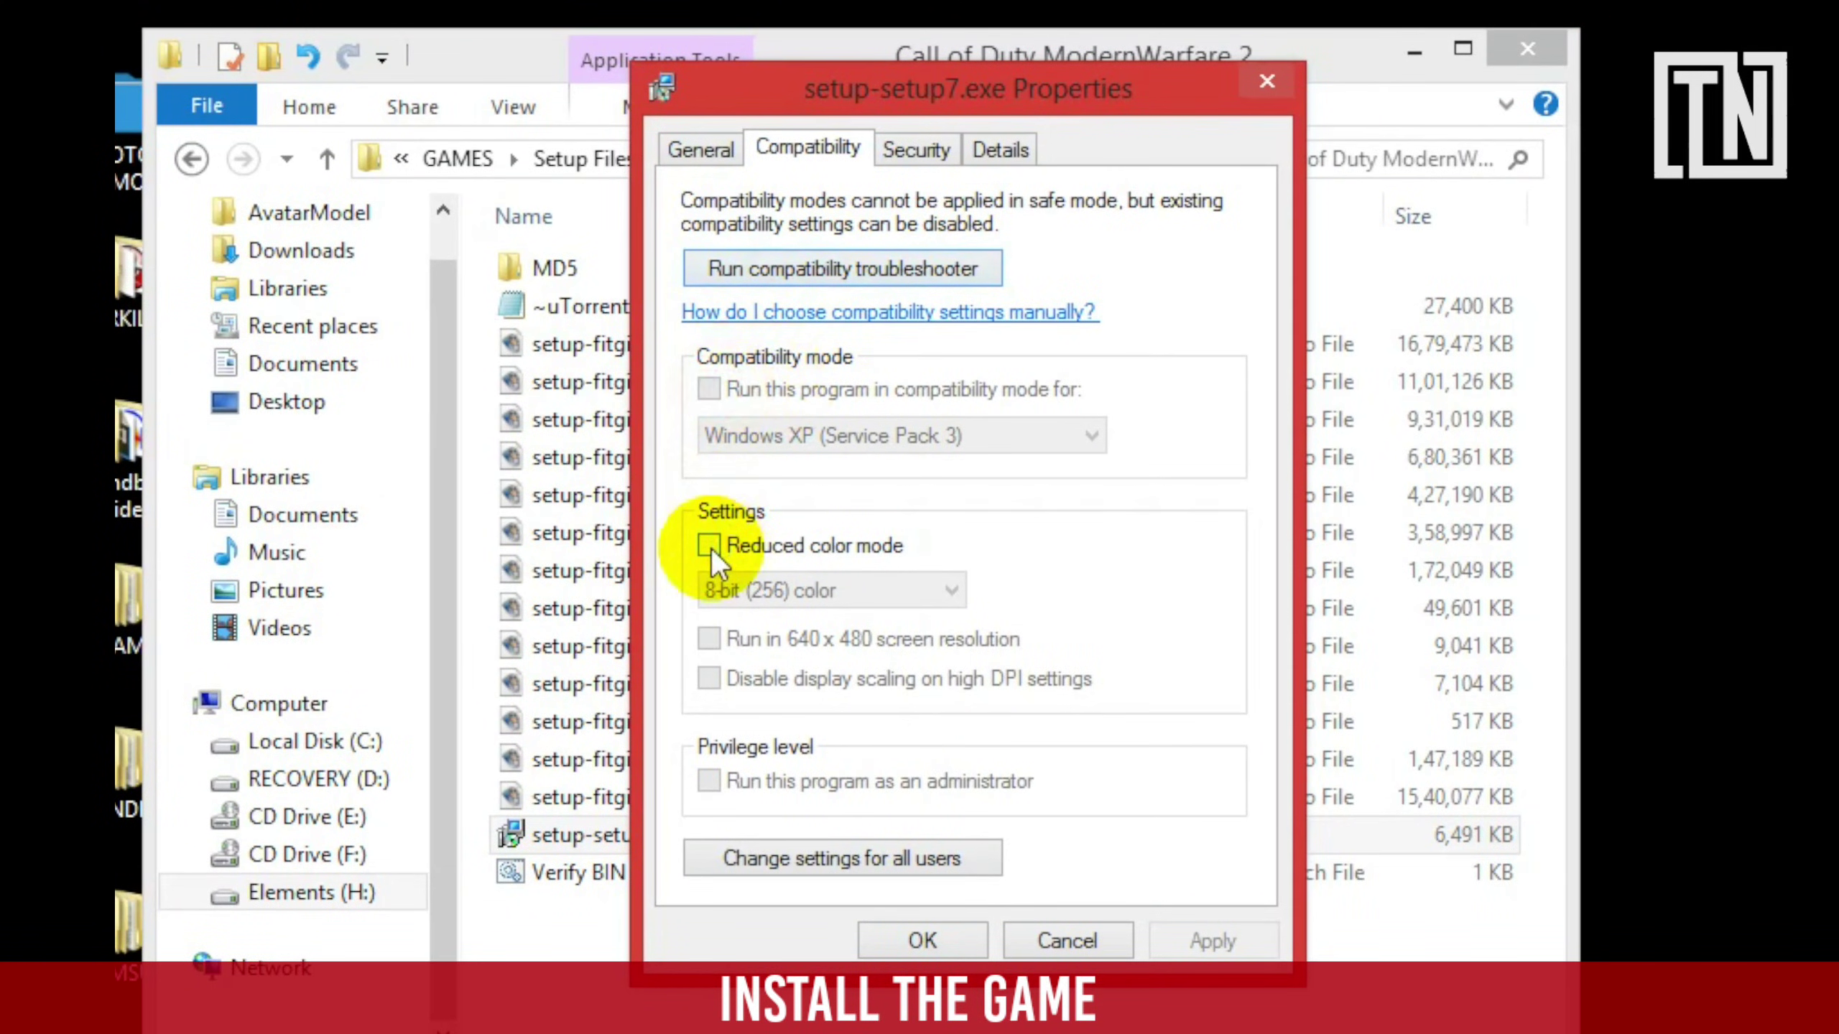
pyautogui.click(735, 860)
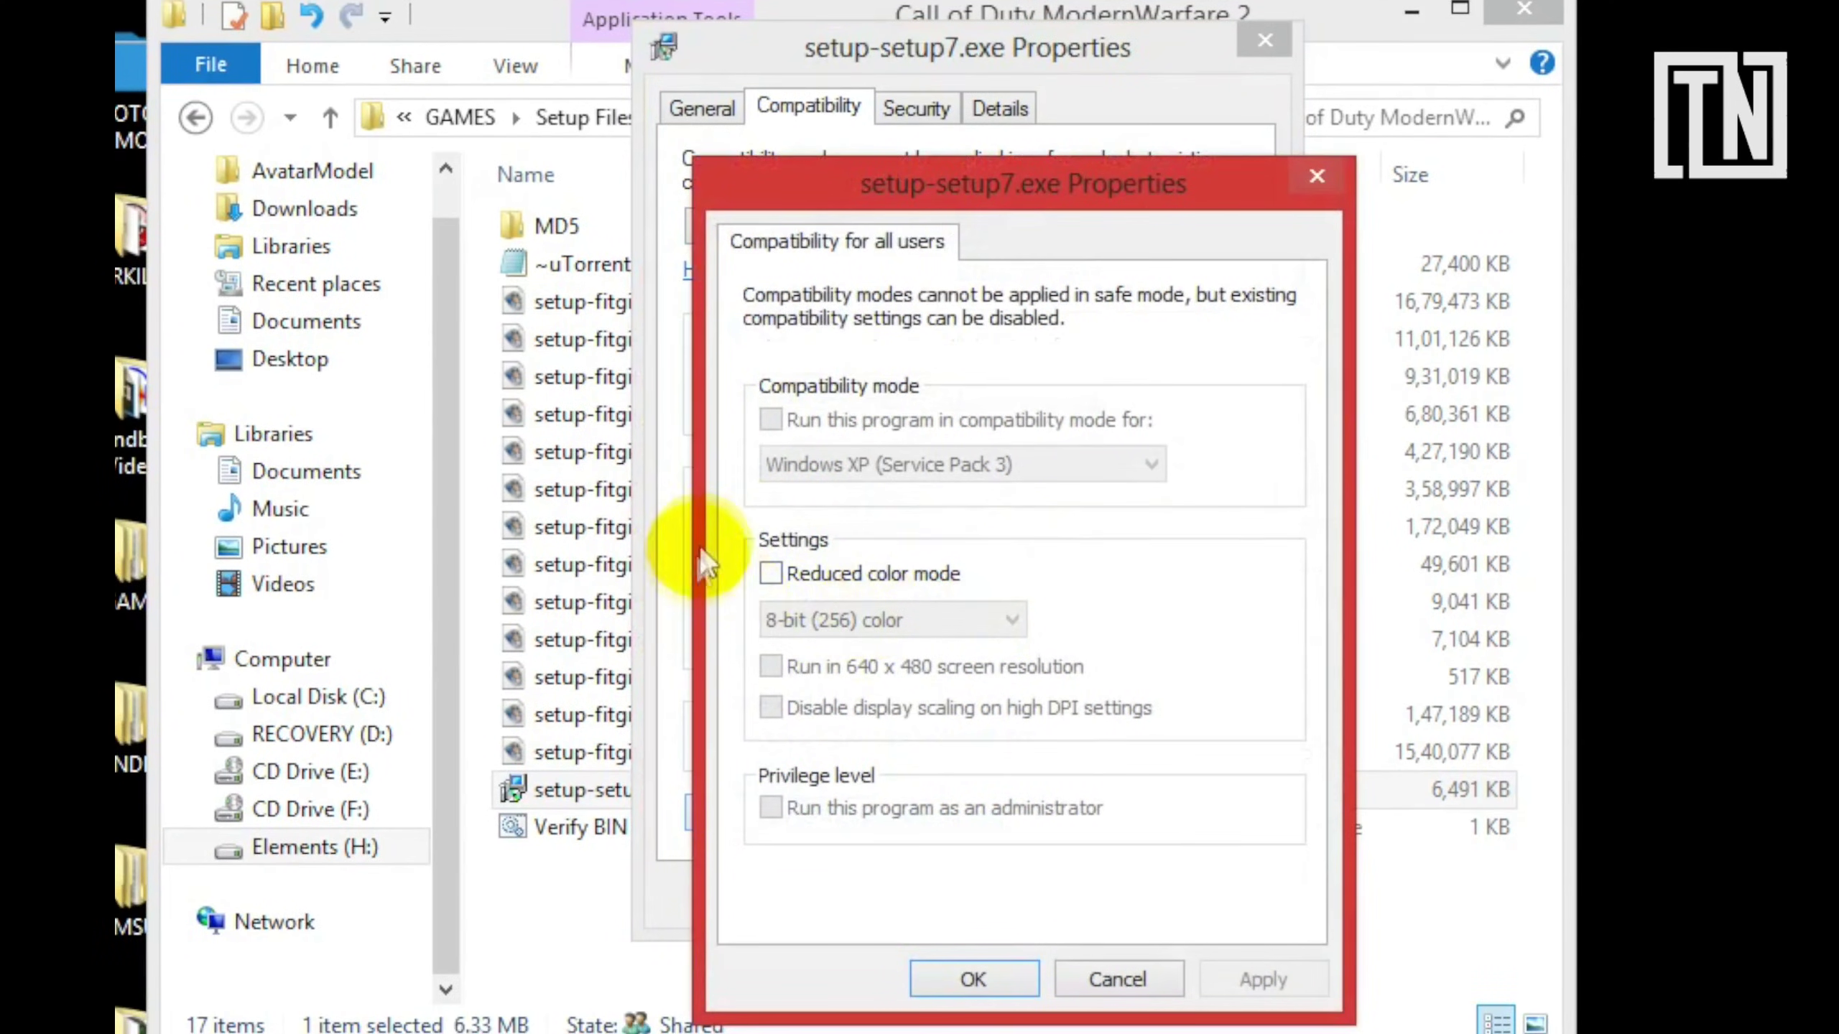
pyautogui.click(946, 1000)
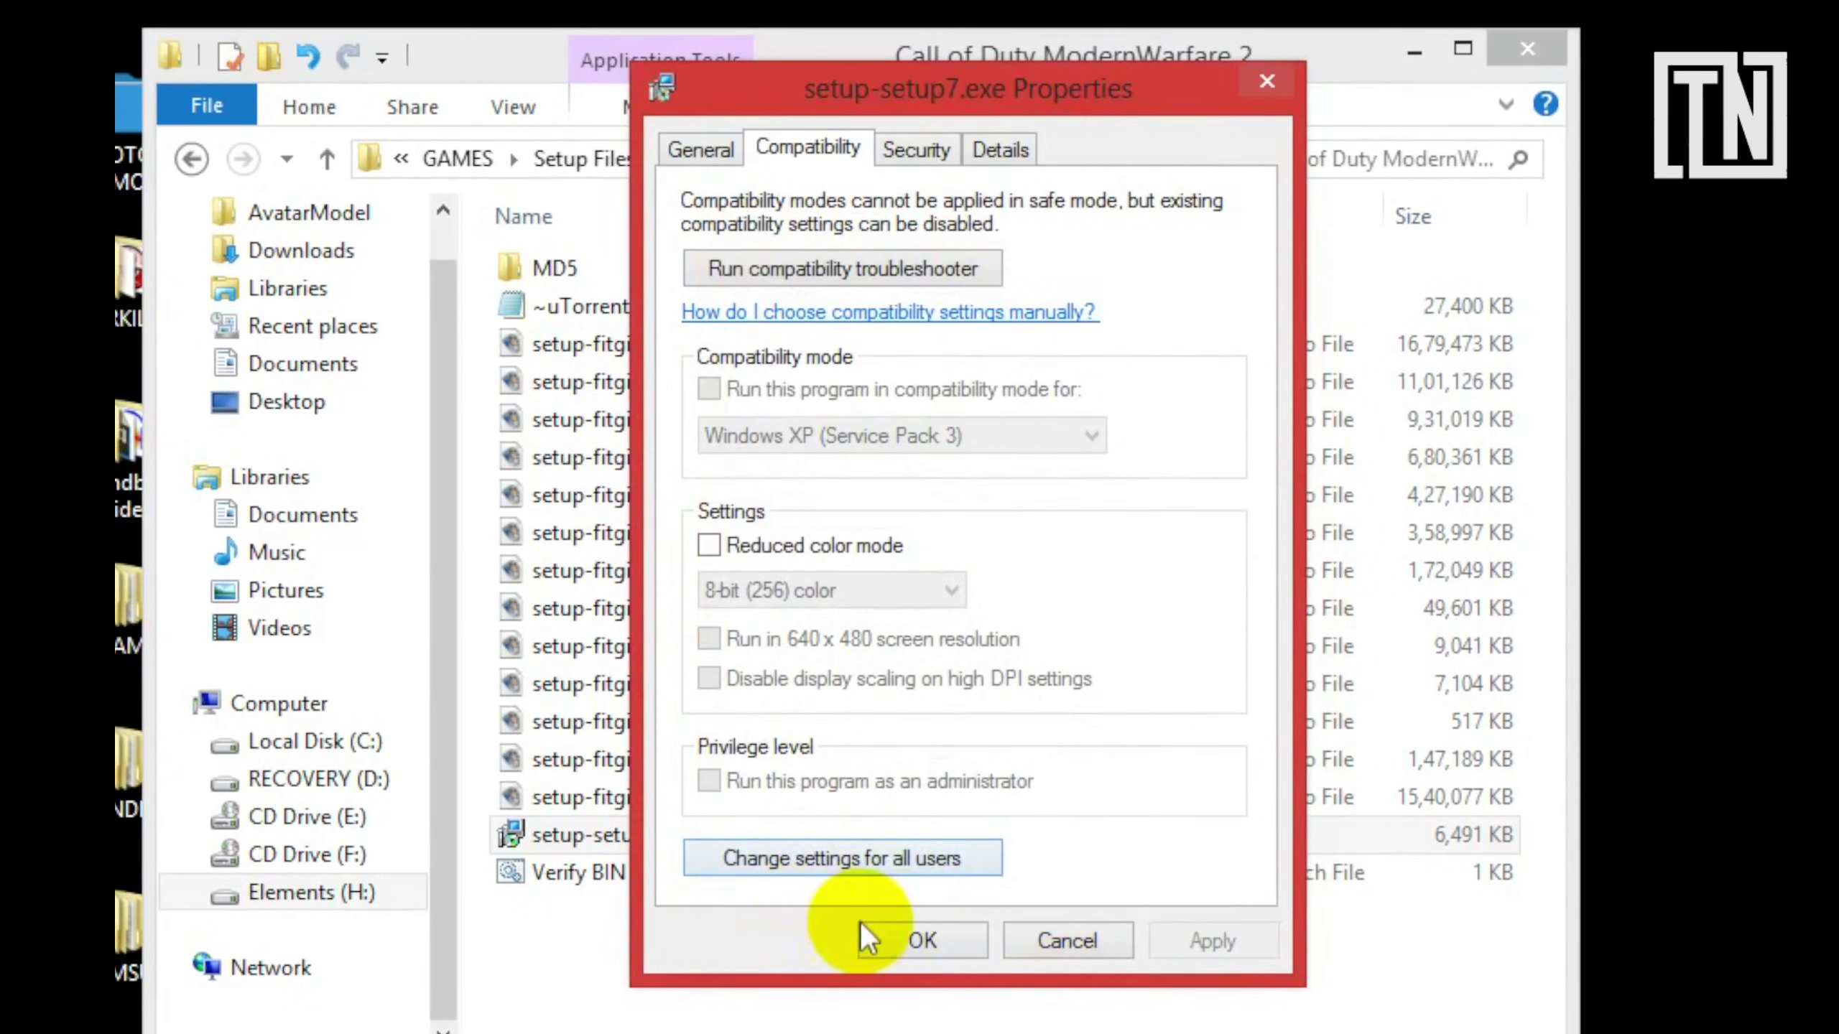
pyautogui.click(950, 900)
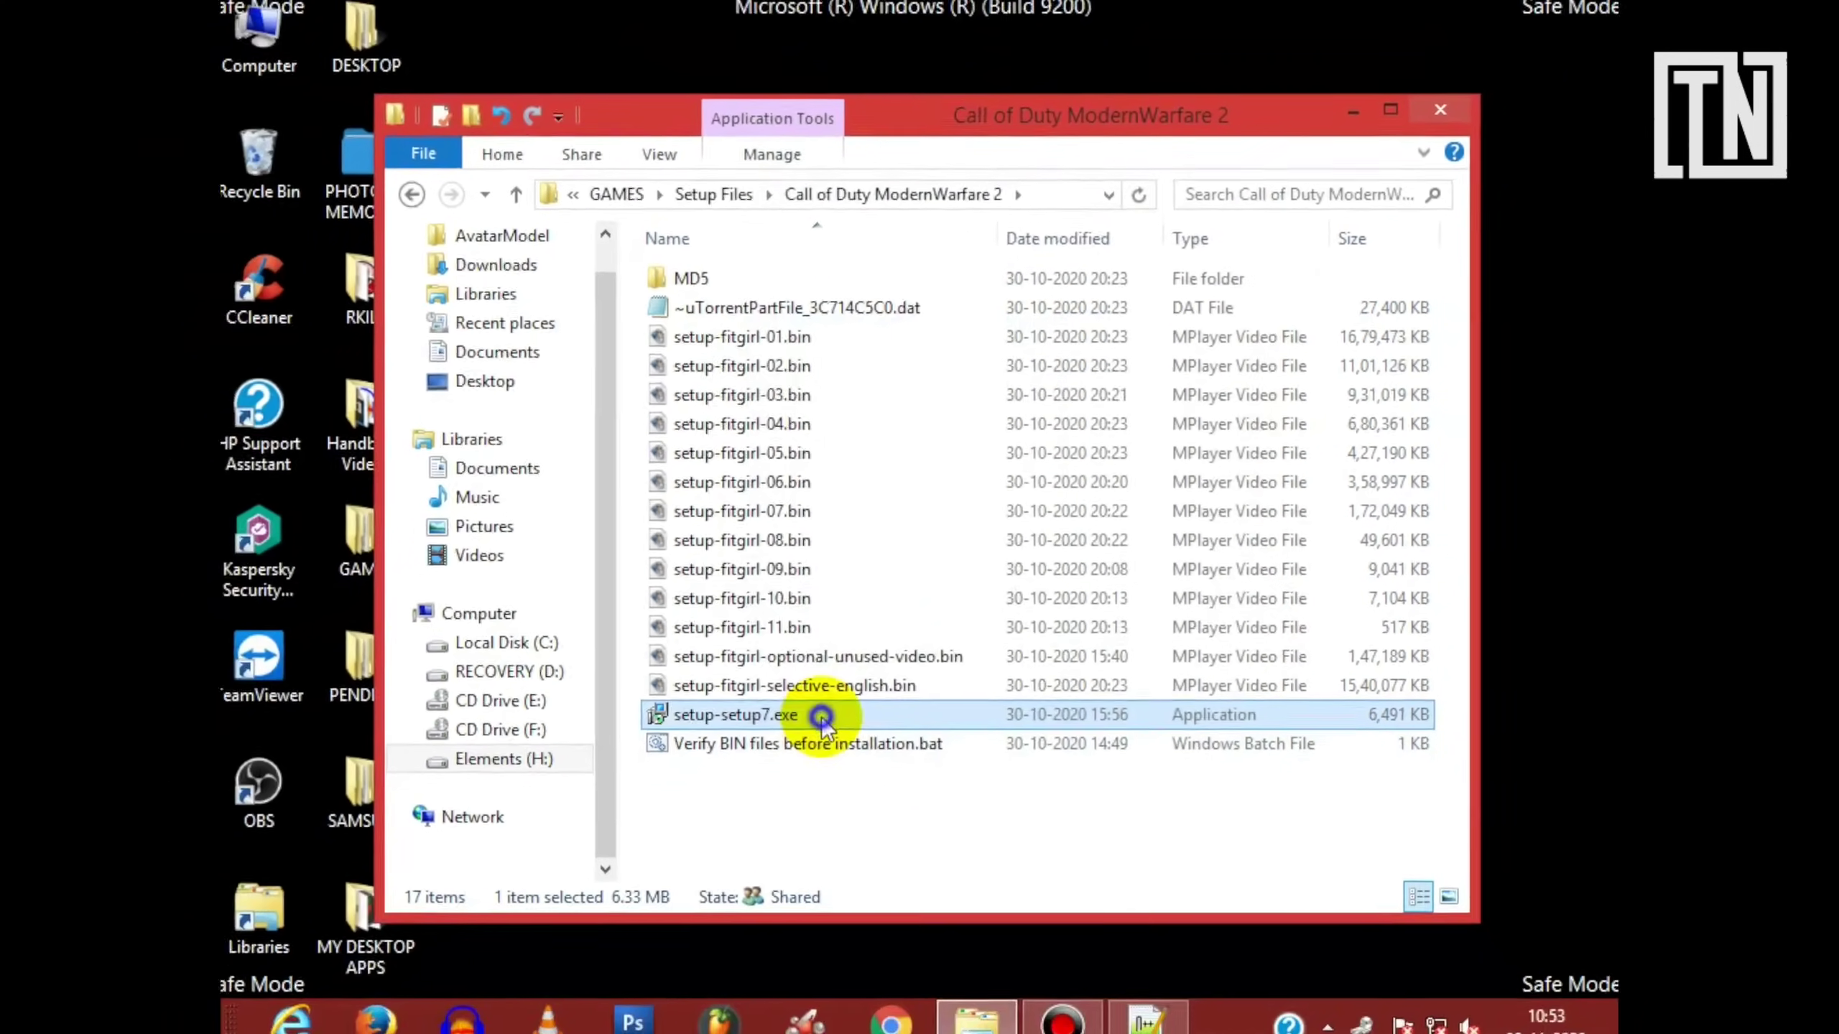
# Launch setup-setup7.exe in English, mute the installer music, and advance to the destination location page.
pyautogui.rightClick(712, 837)
pyautogui.click(975, 207)
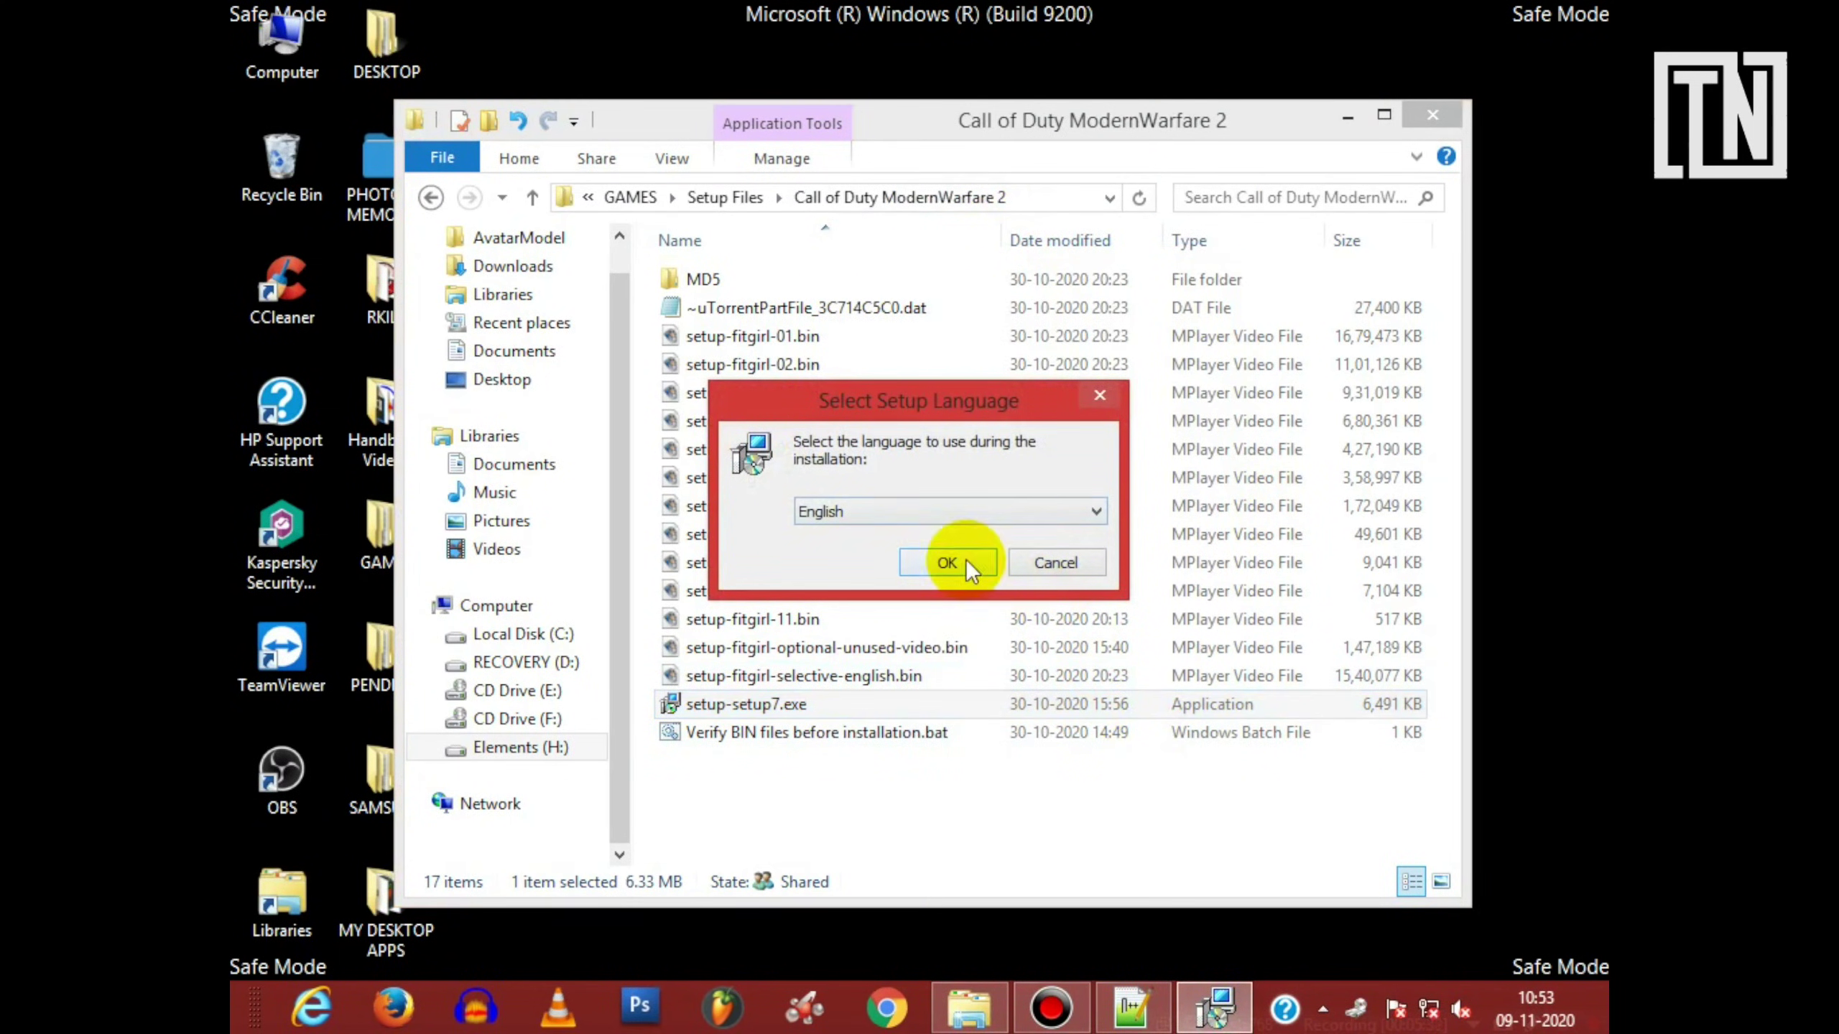
pyautogui.click(969, 566)
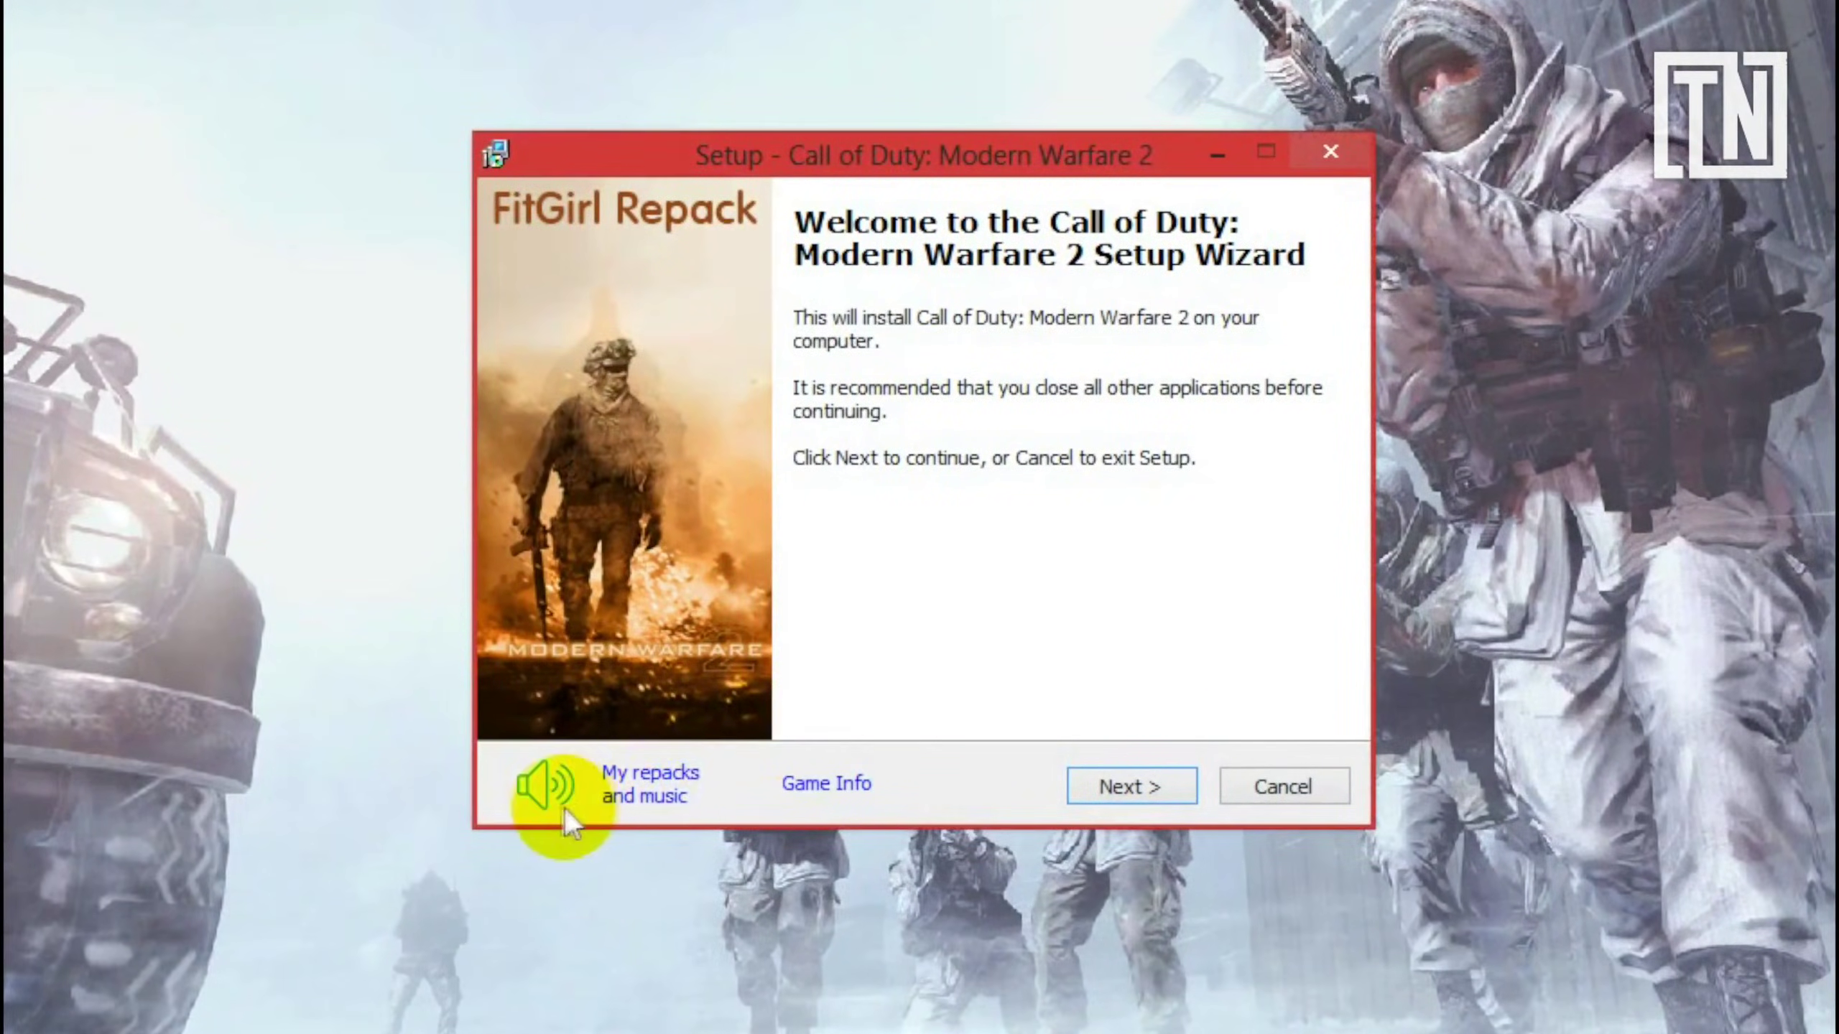
pyautogui.click(563, 804)
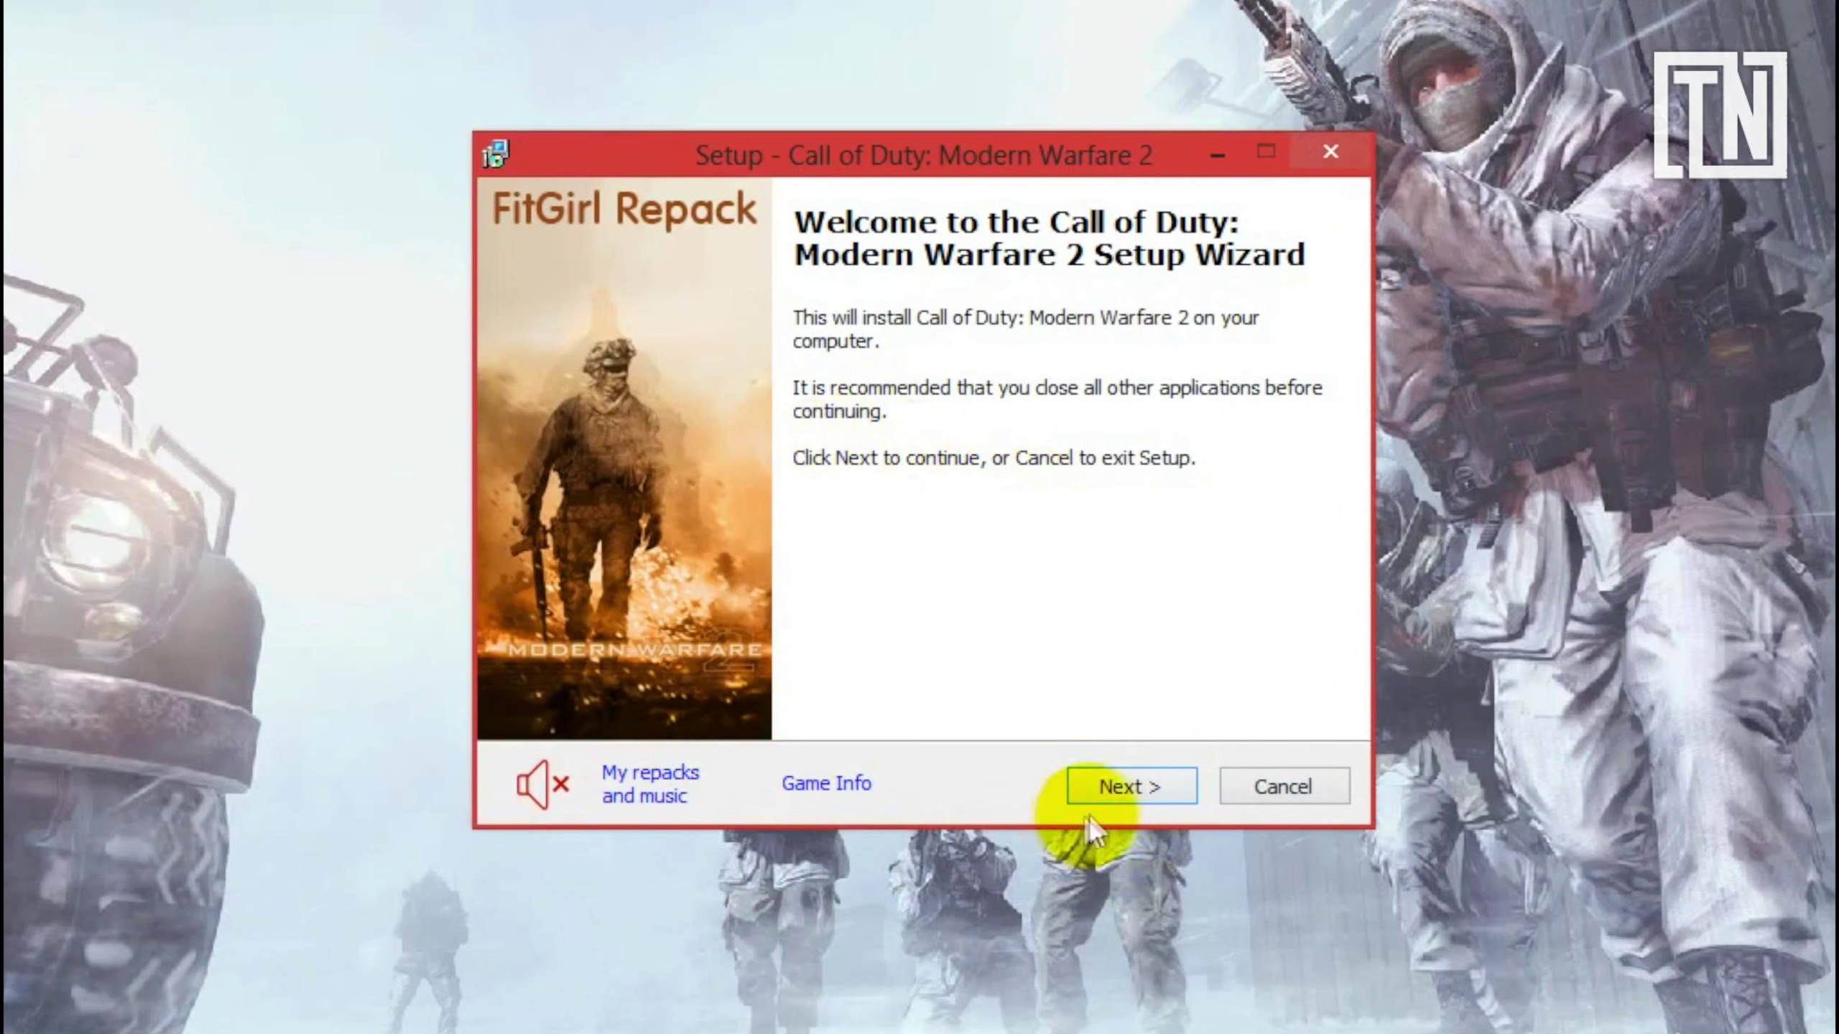
pyautogui.click(1098, 786)
pyautogui.moveTo(1287, 450); pyautogui.dragTo(1290, 661)
pyautogui.click(1118, 785)
# Set the install destination to a game folder inside C:\Program Files (x86)\Steam\steamapps\common and continue to the component selection.
pyautogui.click(1245, 455)
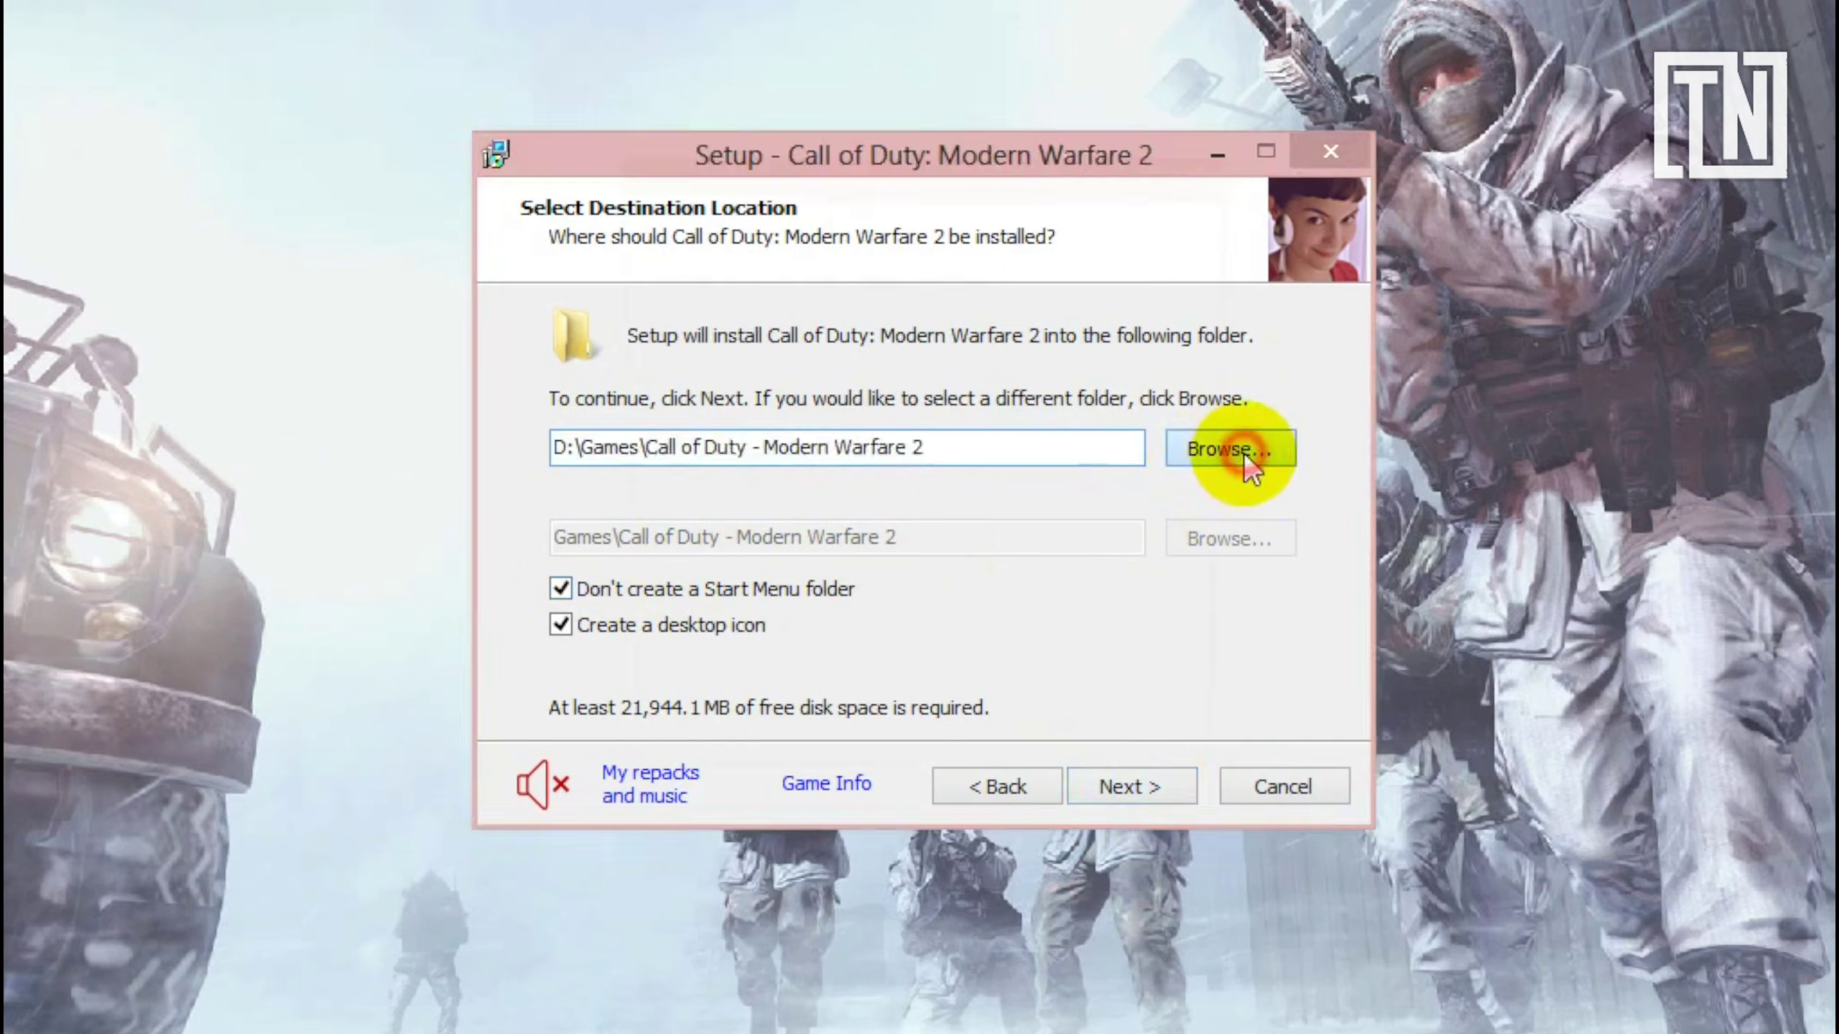
pyautogui.scroll(-5, 772, 690)
pyautogui.click(833, 526)
pyautogui.doubleClick(811, 497)
pyautogui.scroll(-10, 746, 550)
pyautogui.click(833, 656)
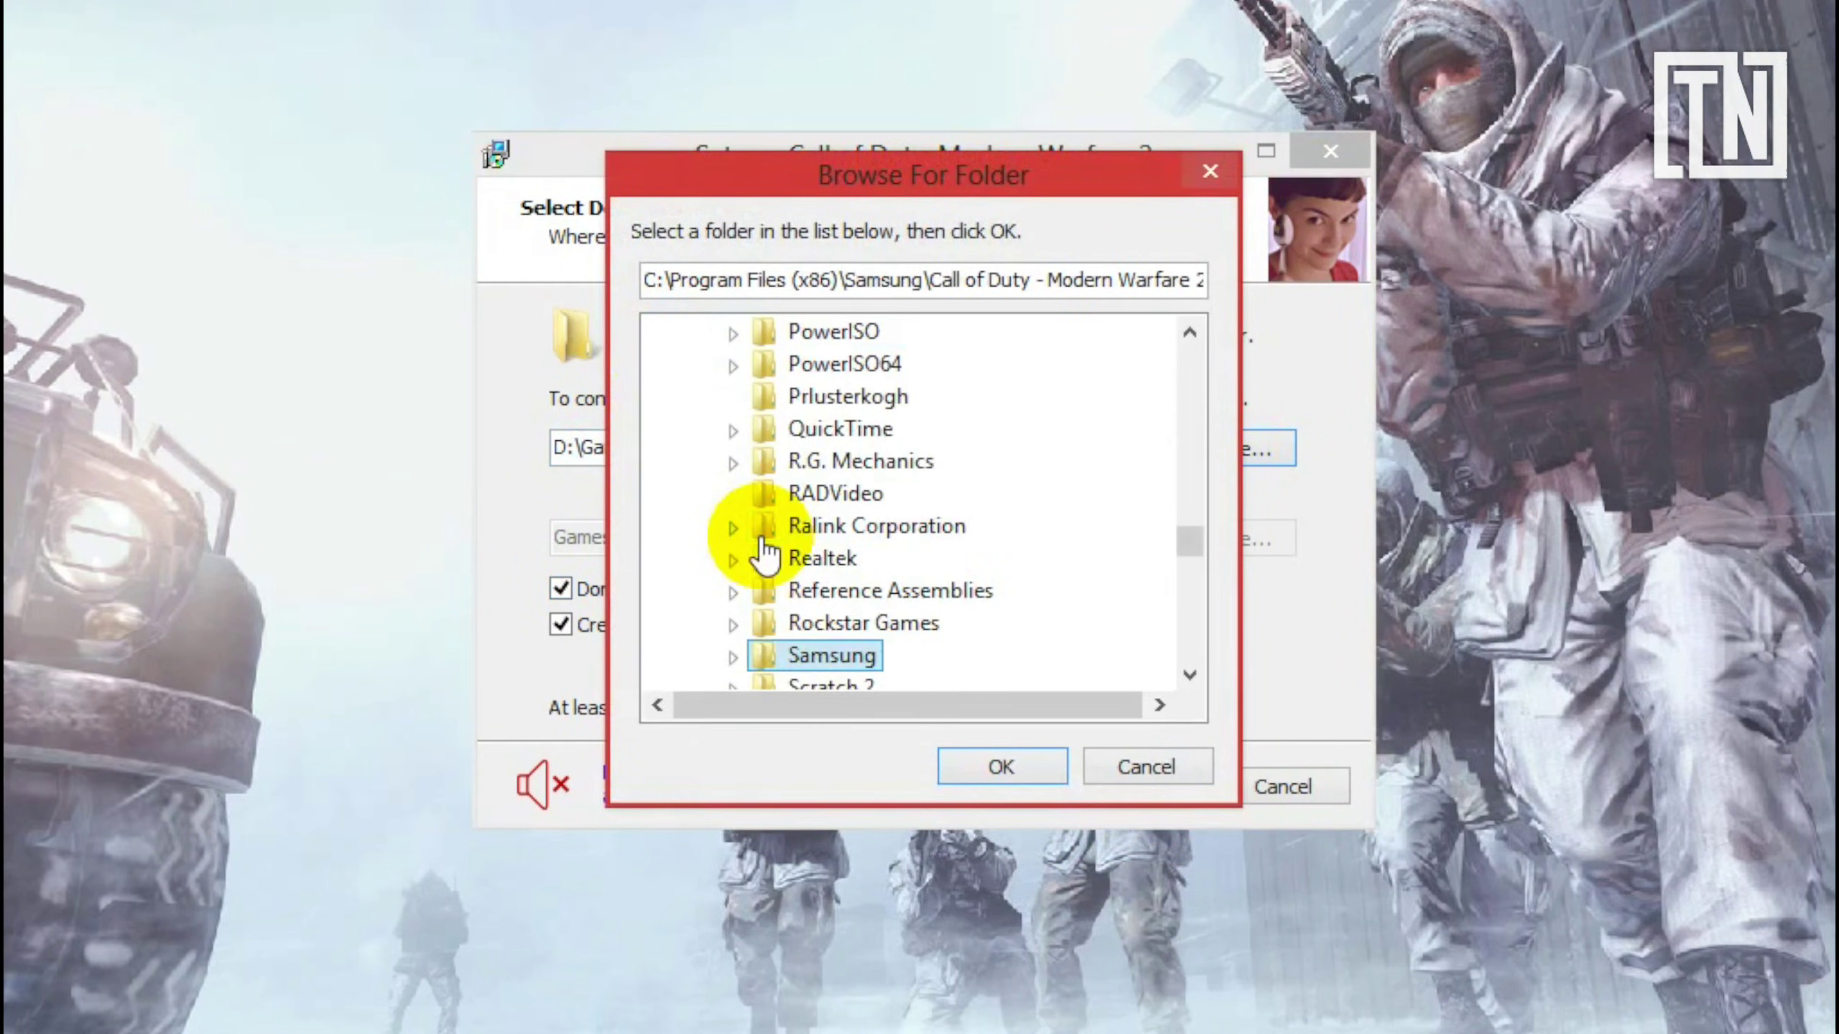
pyautogui.scroll(-3, 761, 553)
pyautogui.doubleClick(840, 619)
pyautogui.scroll(-3, 793, 616)
pyautogui.click(854, 622)
pyautogui.doubleClick(872, 623)
pyautogui.click(898, 656)
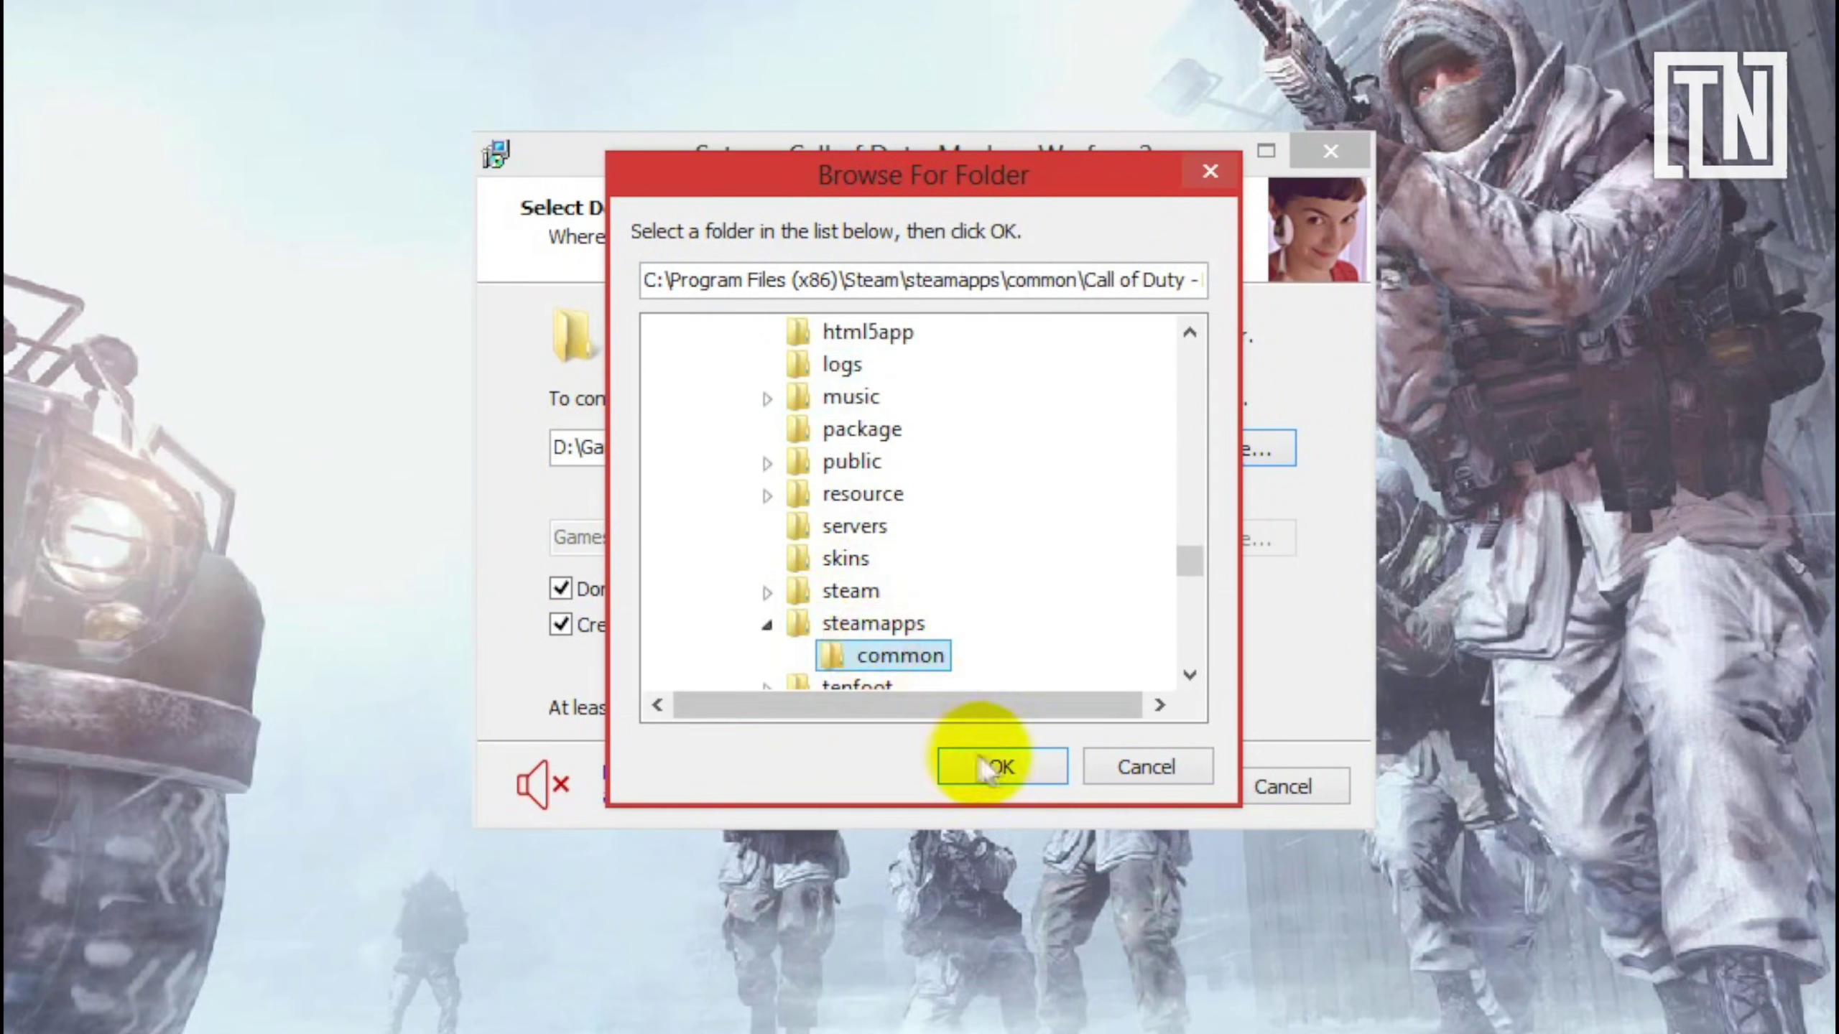
pyautogui.click(989, 768)
pyautogui.click(1181, 796)
# Exclude the unused CoD: MW attract video and the optional software updates from the components, and start the installation.
pyautogui.click(595, 498)
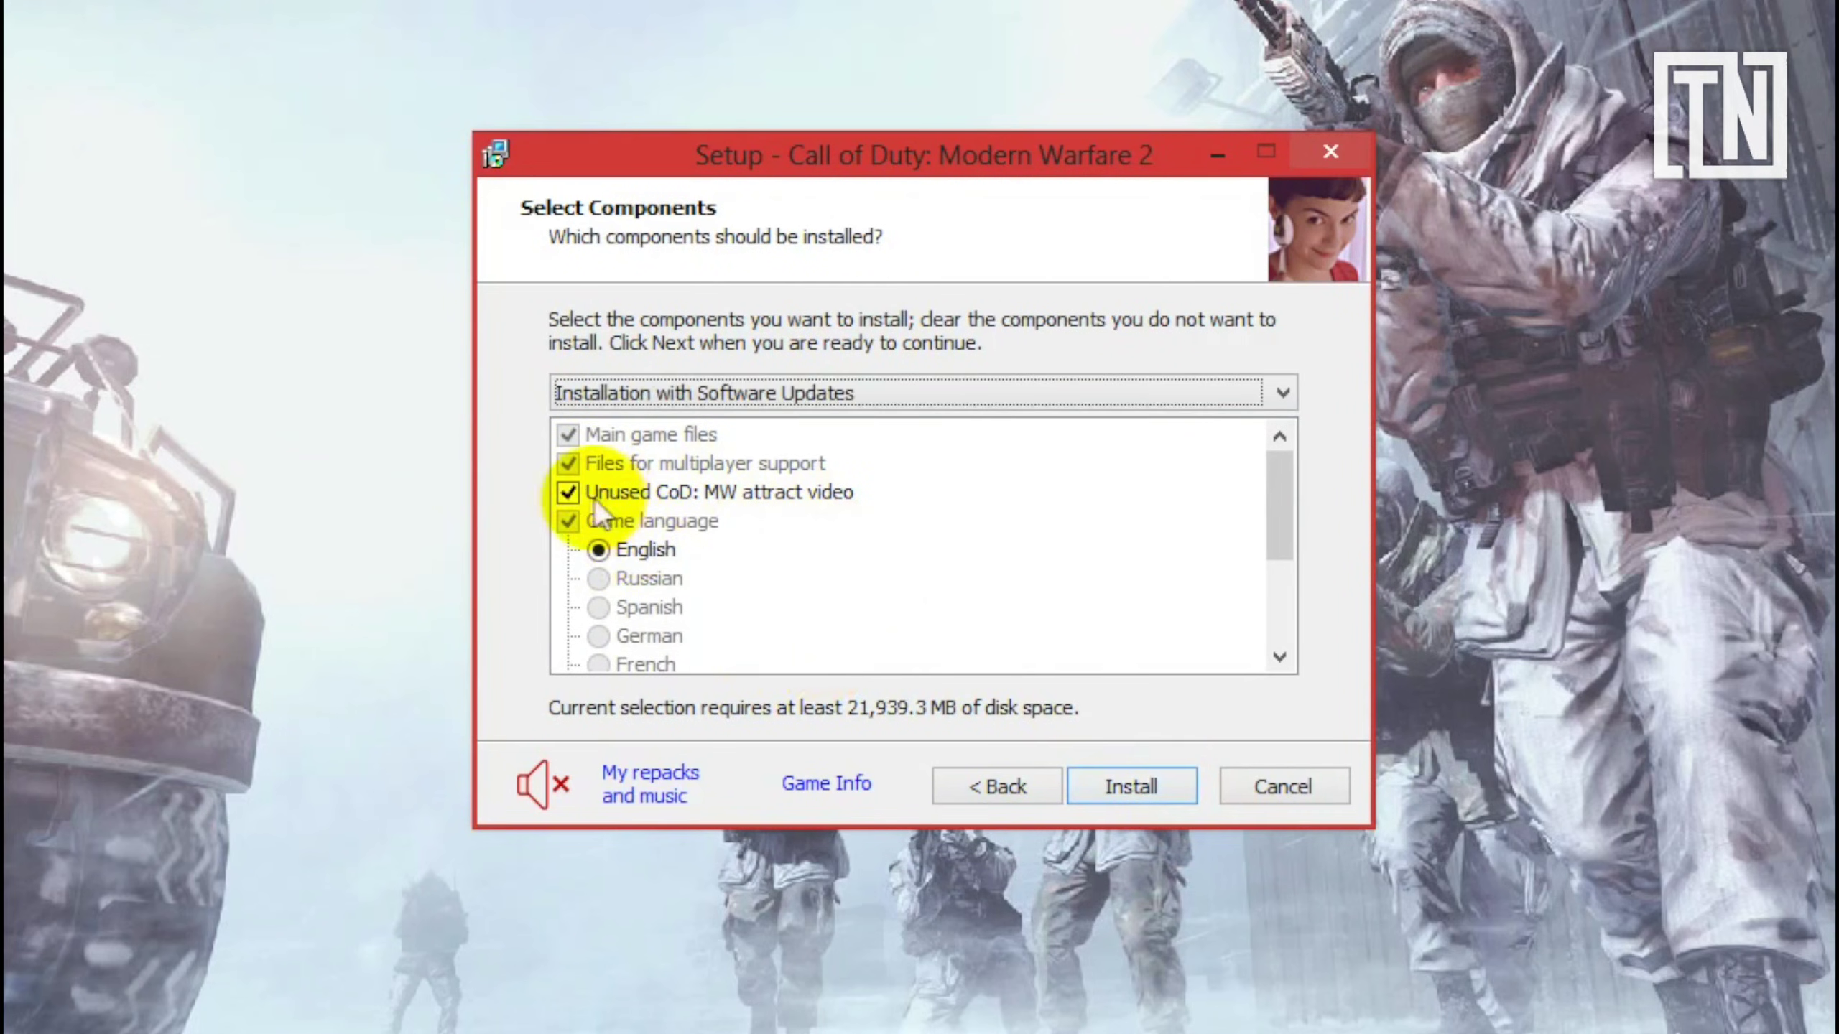
pyautogui.click(595, 498)
pyautogui.scroll(-3, 727, 550)
pyautogui.click(623, 573)
pyautogui.click(567, 600)
pyautogui.click(558, 624)
pyautogui.scroll(3, 770, 570)
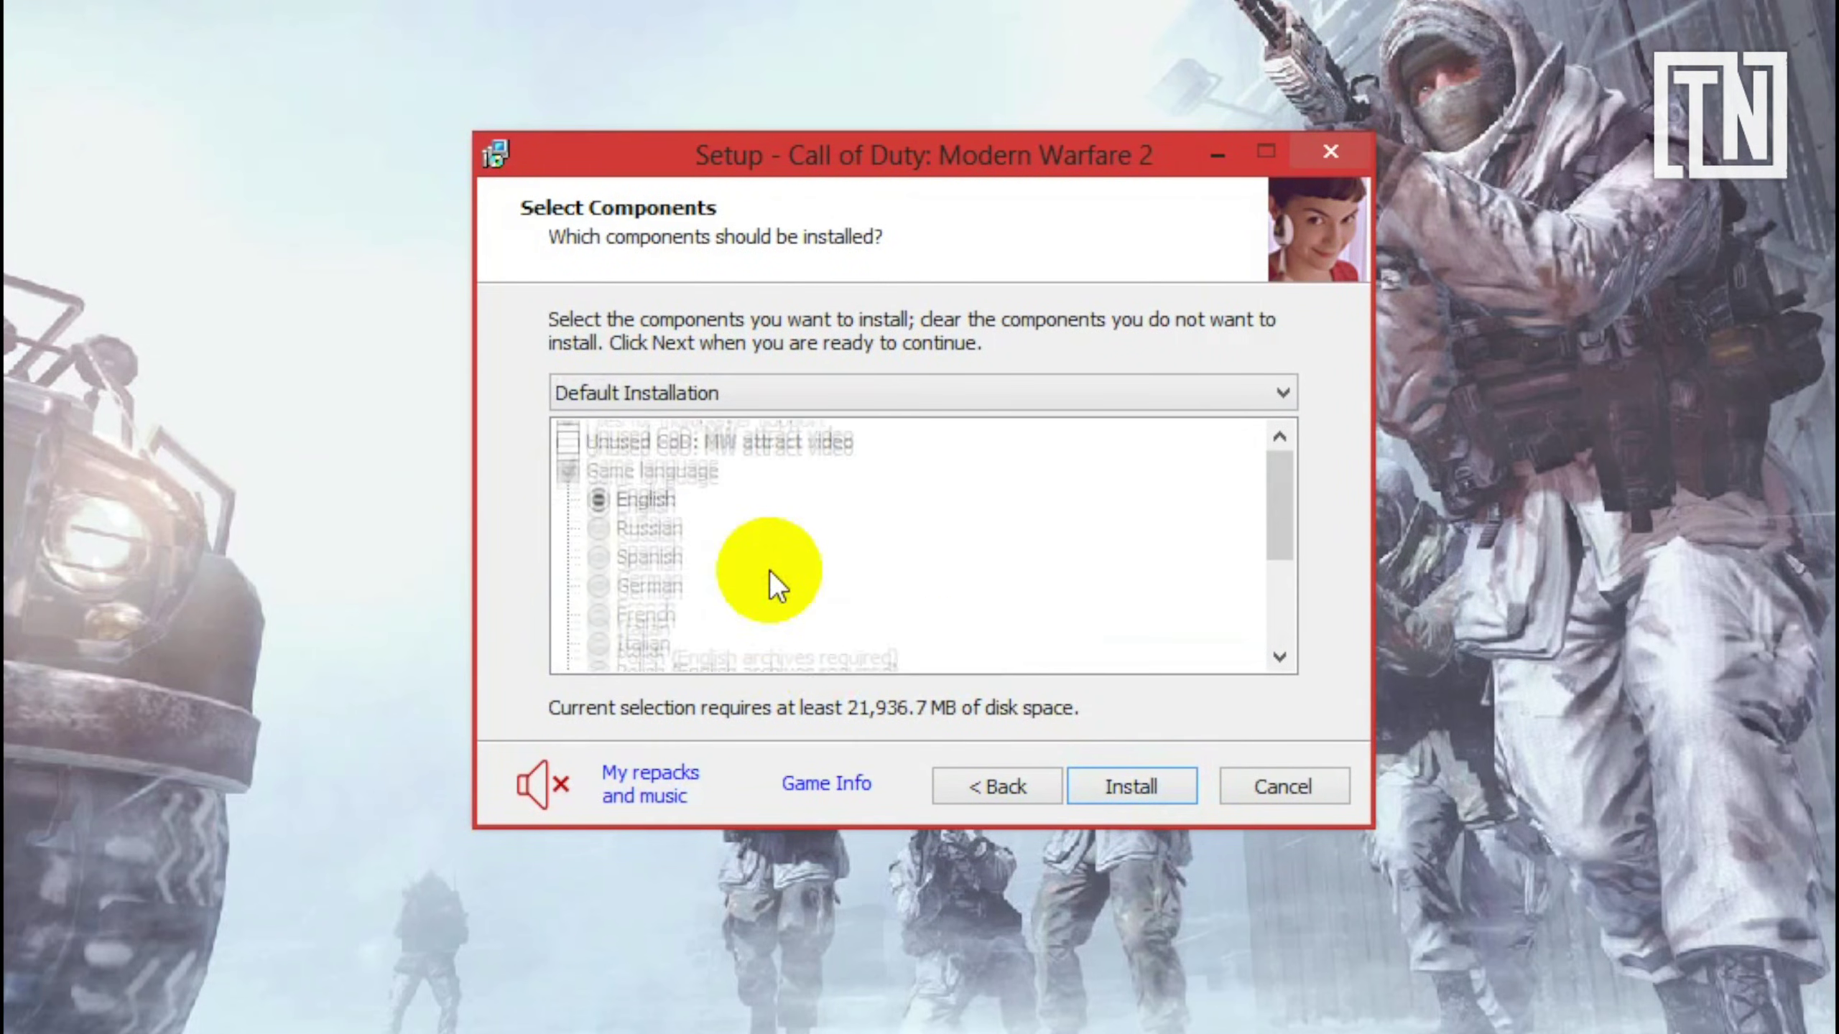
pyautogui.click(1129, 786)
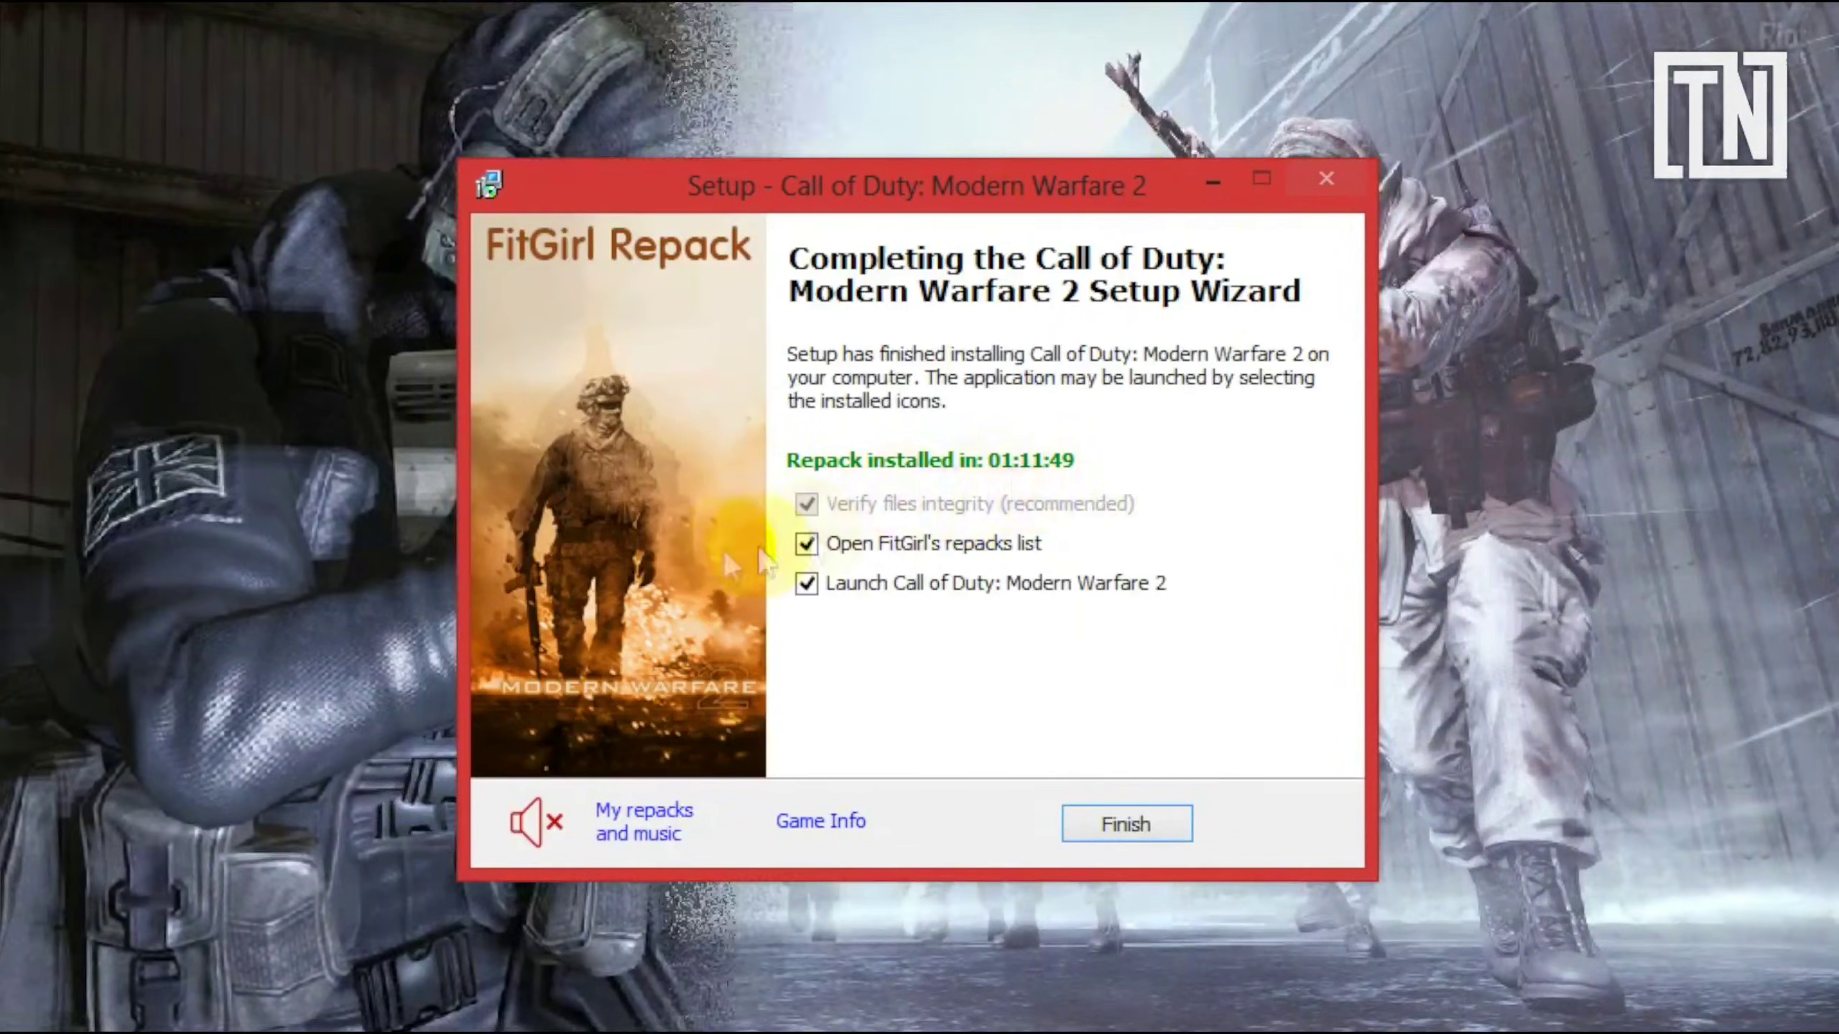
# Finish the setup without opening FitGirl's repacks list or launching the game, letting it verify the installed files.
pyautogui.click(806, 543)
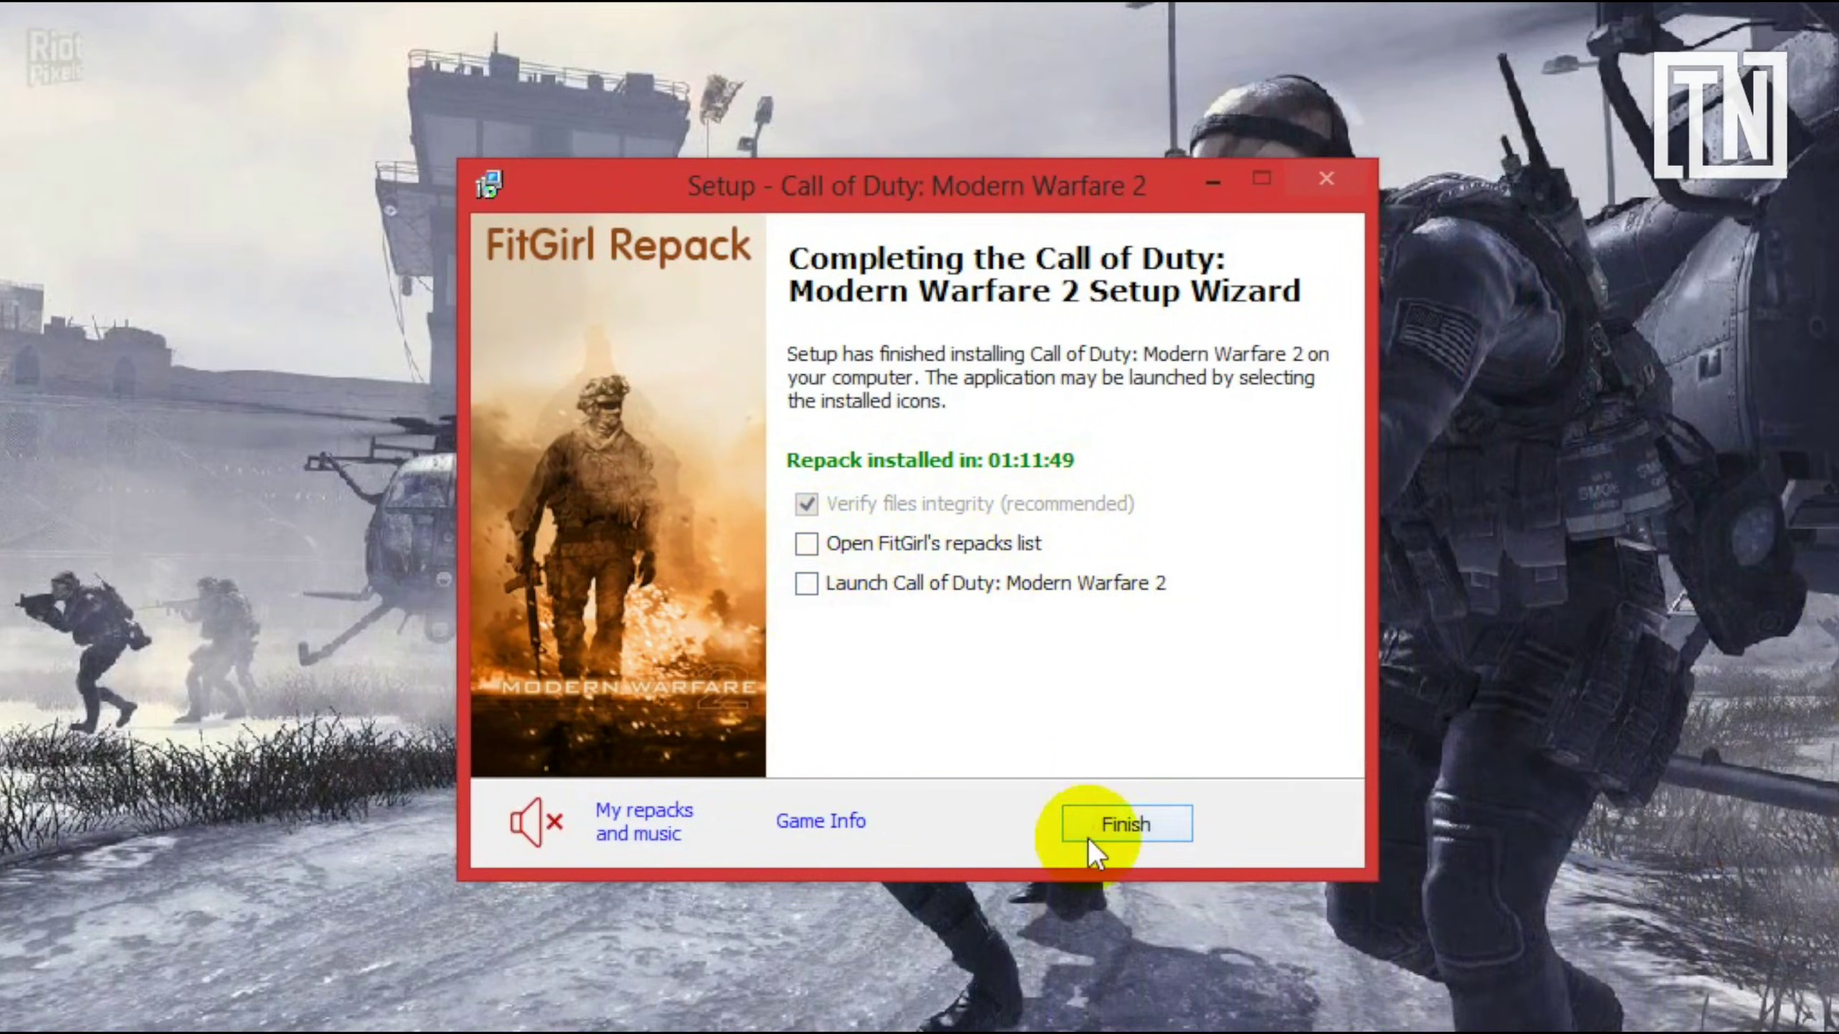
pyautogui.click(1089, 830)
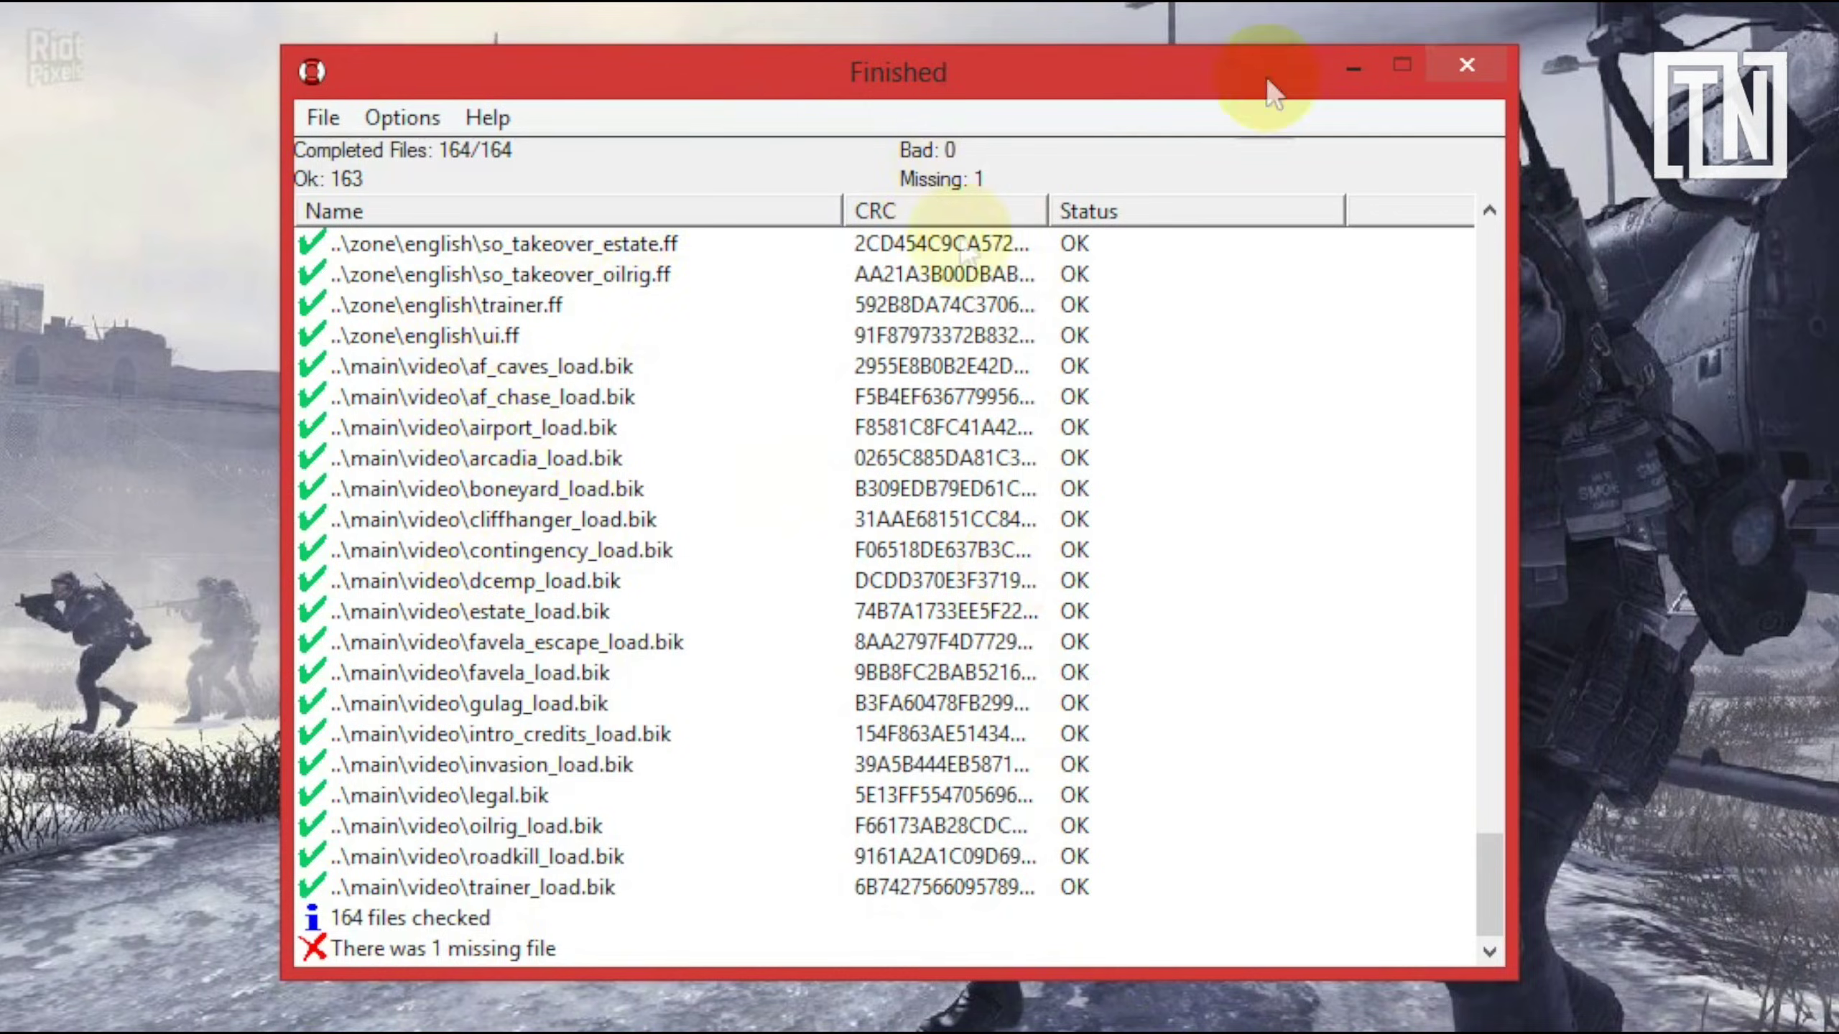
# Close the finished file verification window and return to the desktop.
pyautogui.click(1474, 67)
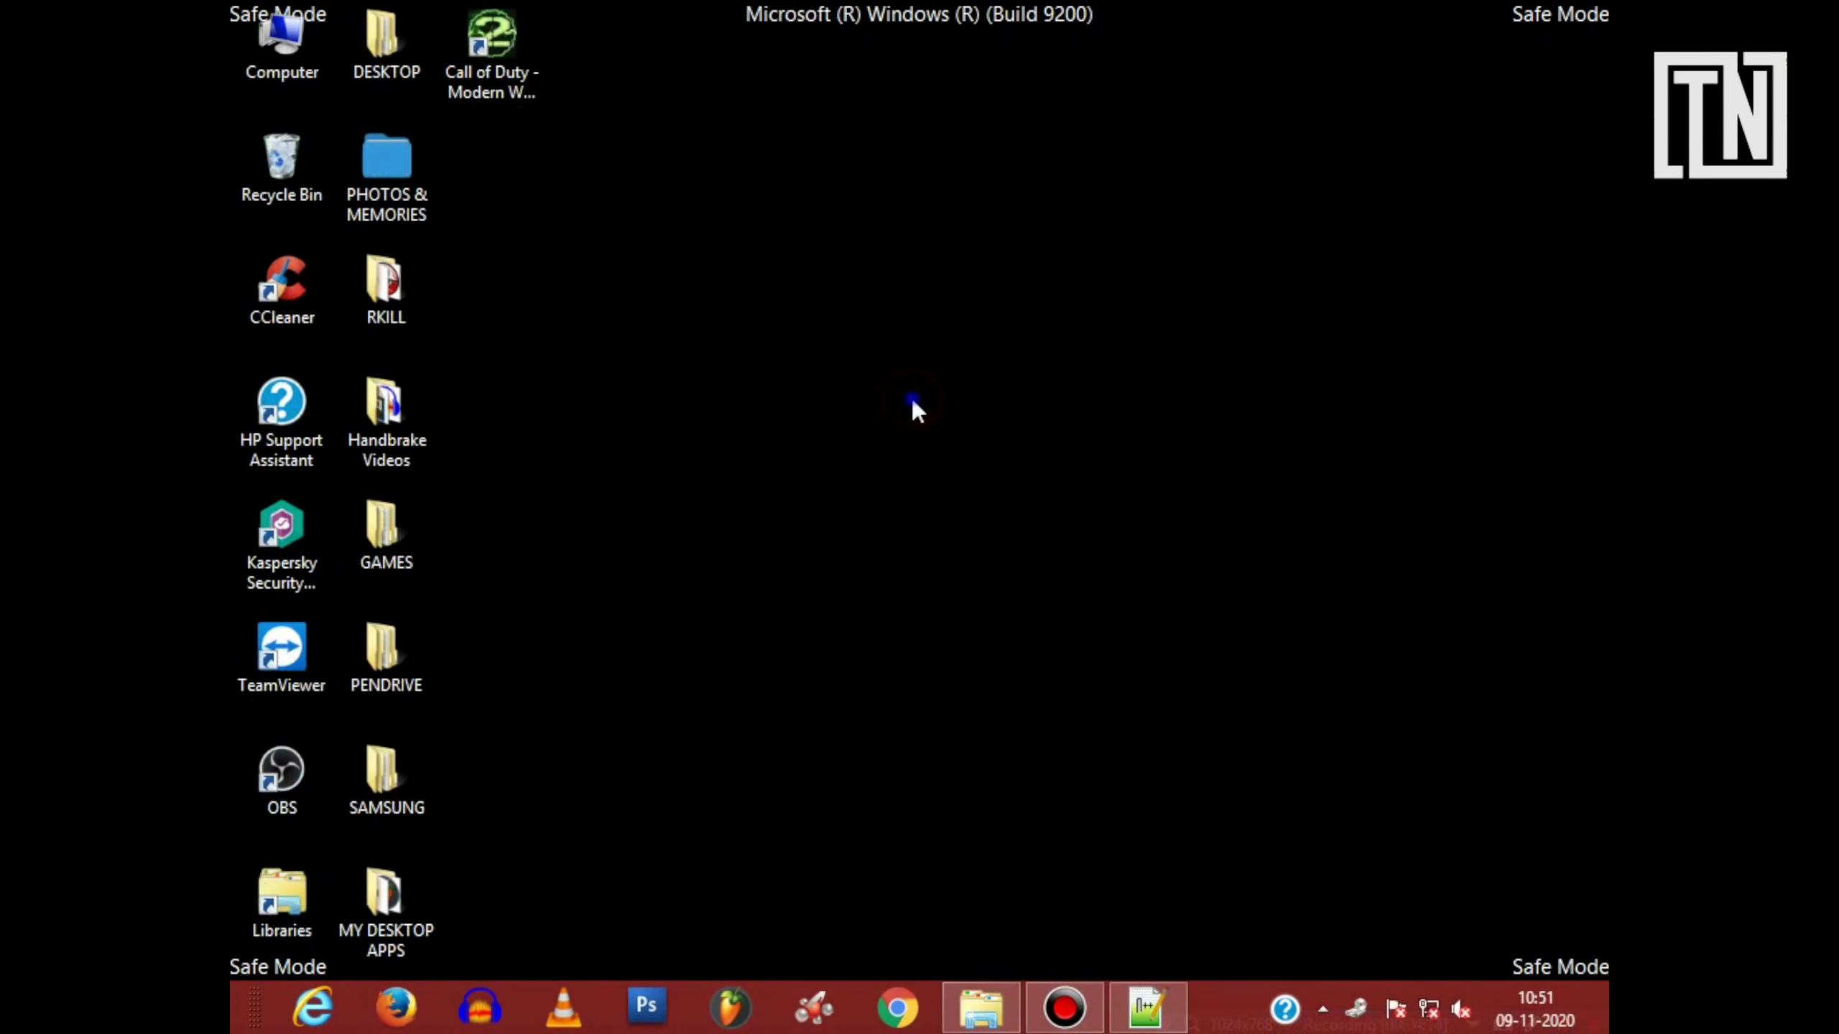
pyautogui.rightClick(911, 396)
pyautogui.click(991, 516)
# Find the Run app through the Windows search and use it to open System Configuration with the command msconfig.
pyautogui.press('super')
pyautogui.write('run')
pyautogui.press('Down')
pyautogui.press('Down')
pyautogui.press('Down')
pyautogui.press('Down')
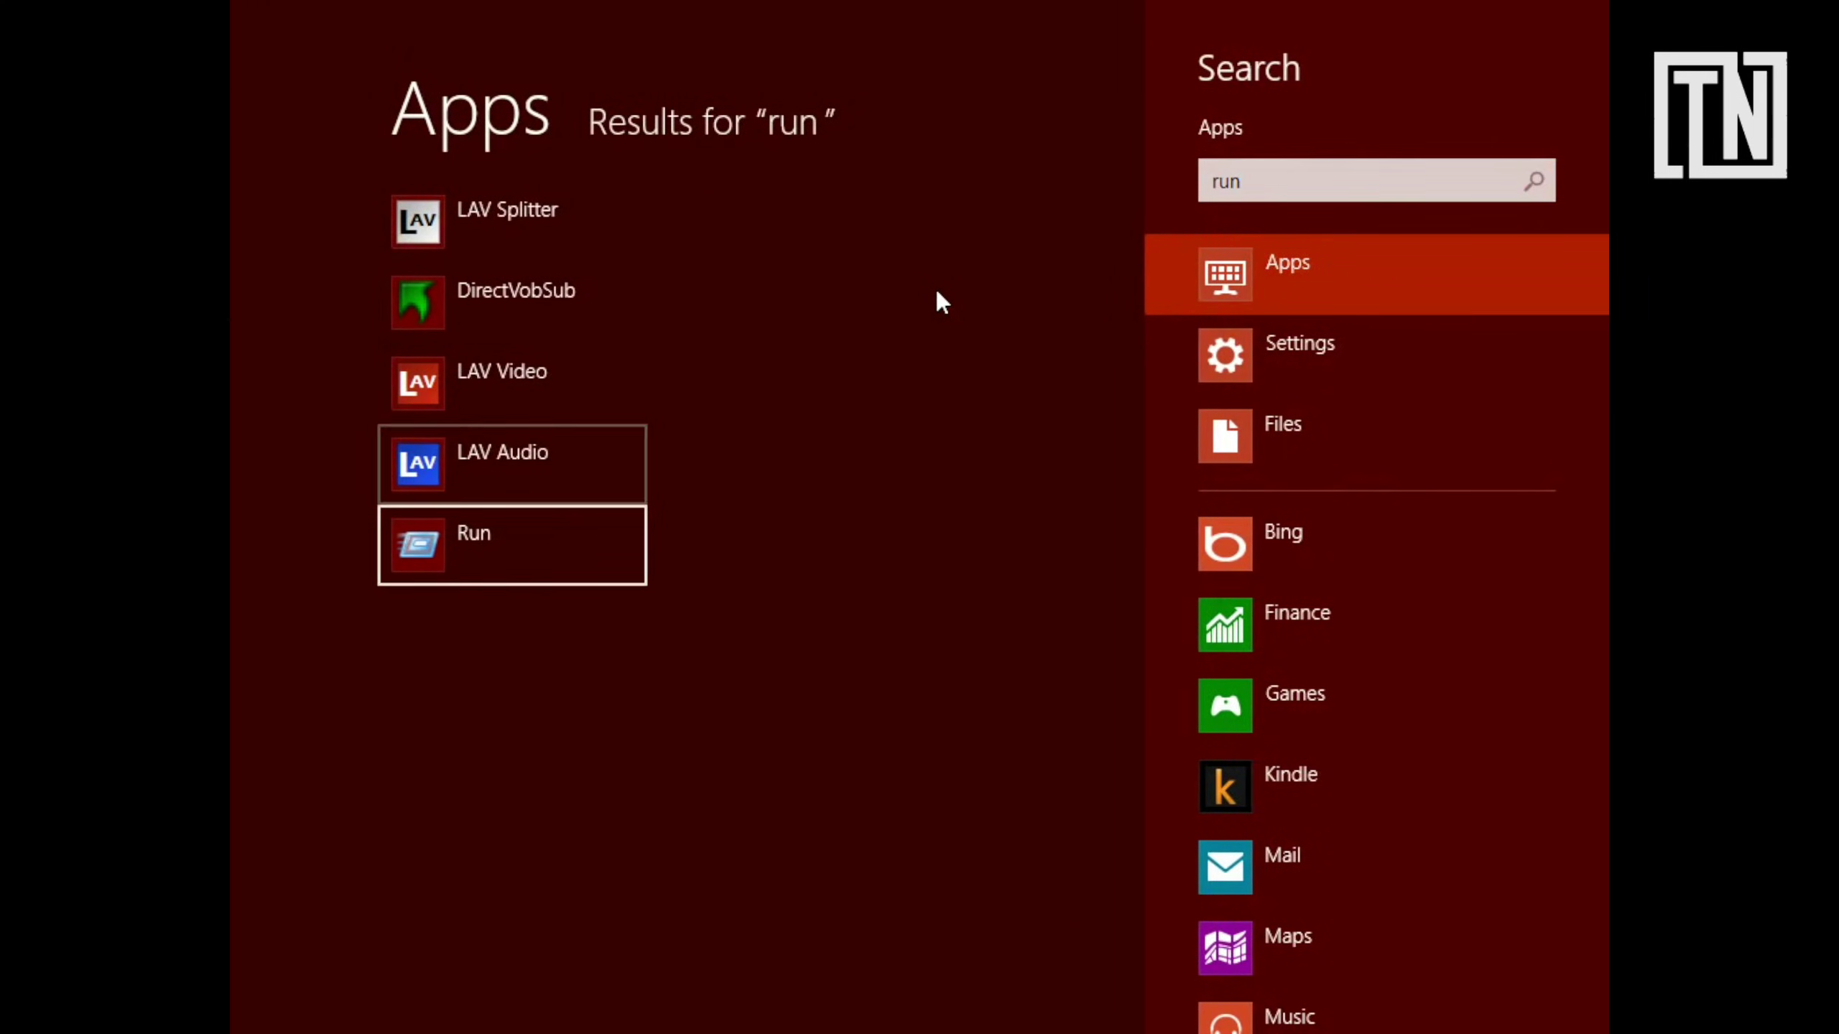
pyautogui.press('Return')
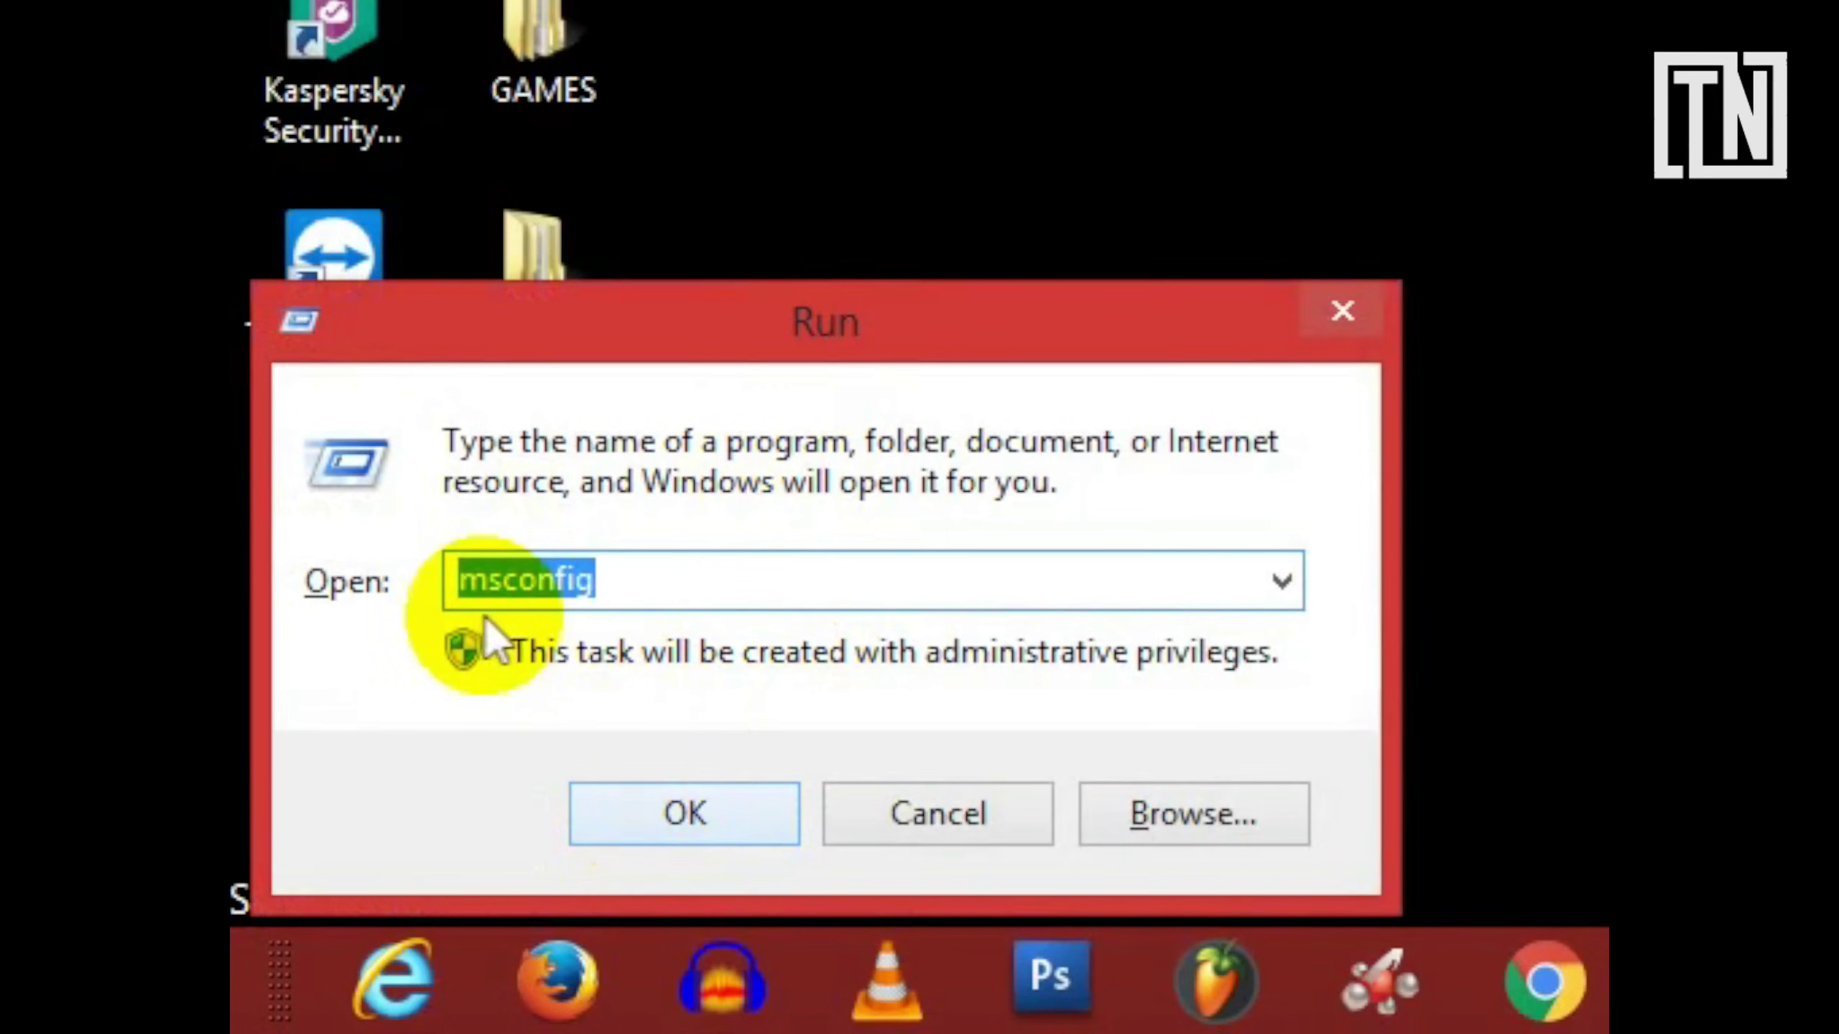
pyautogui.write('msconfig')
pyautogui.press('Return')
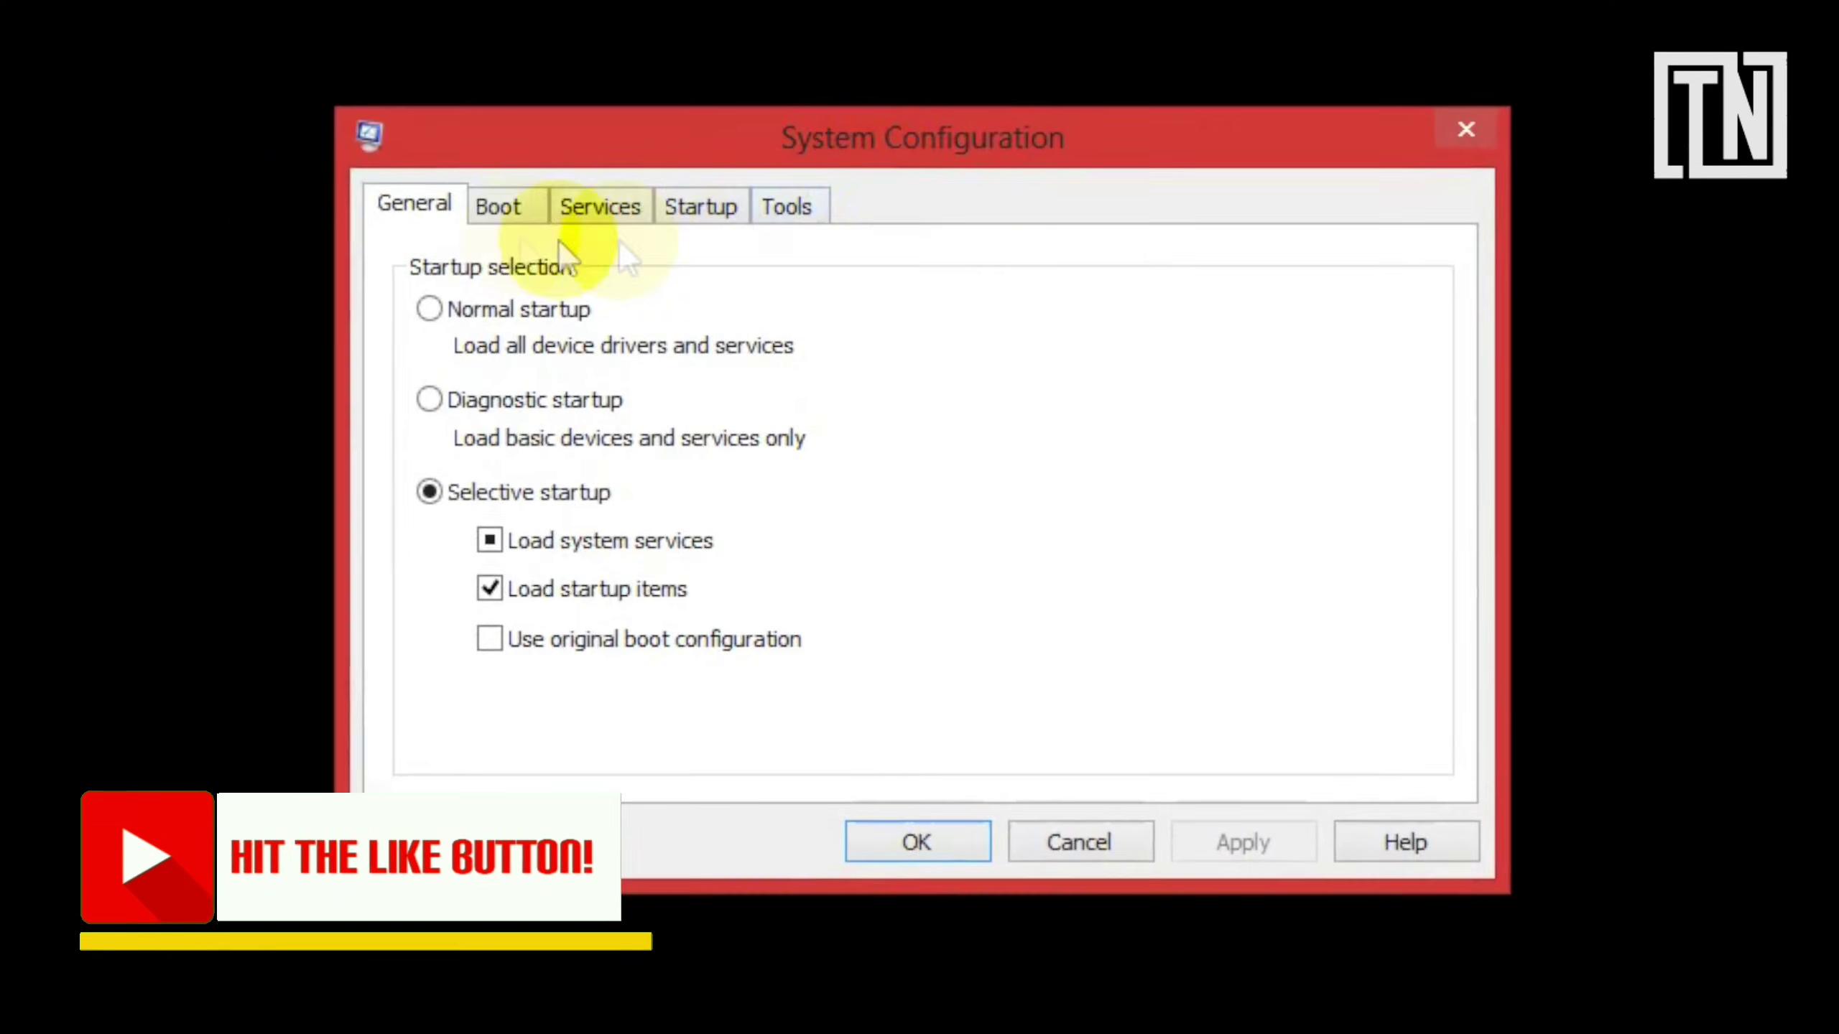
# Turn off Safe boot in the boot options, apply the change, and restart the computer.
pyautogui.click(634, 293)
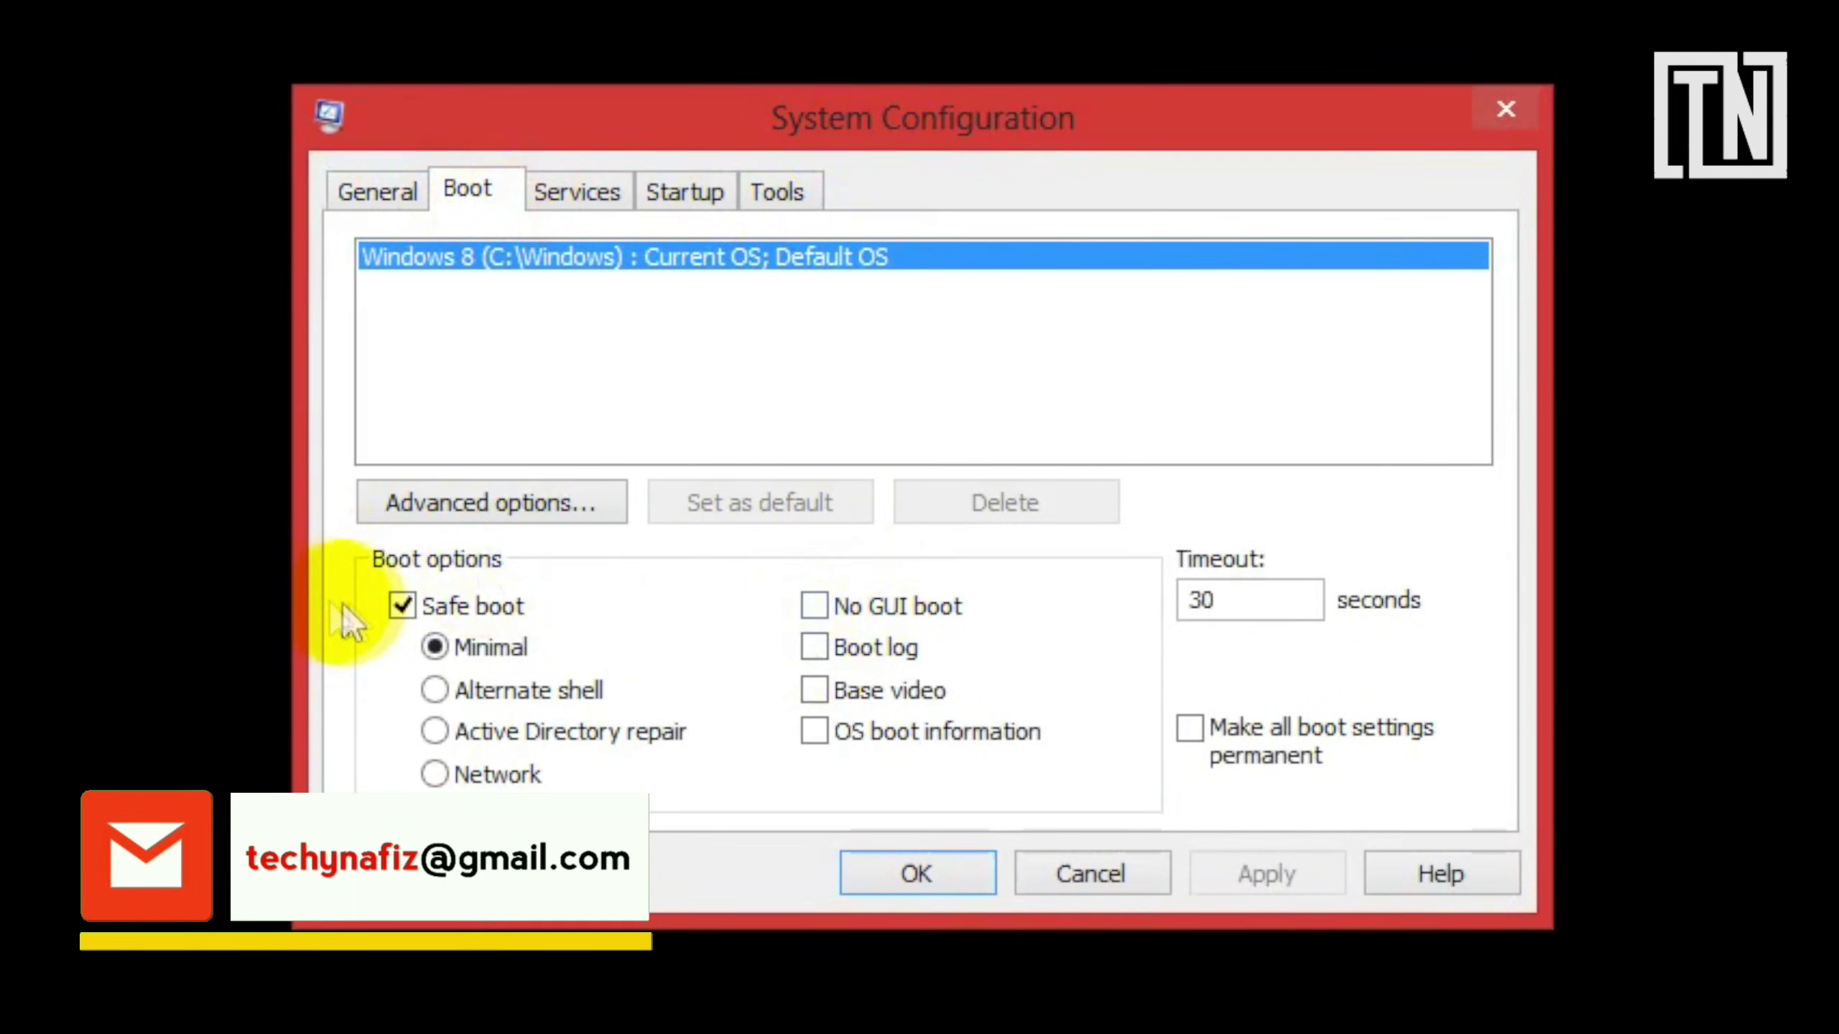
pyautogui.click(402, 605)
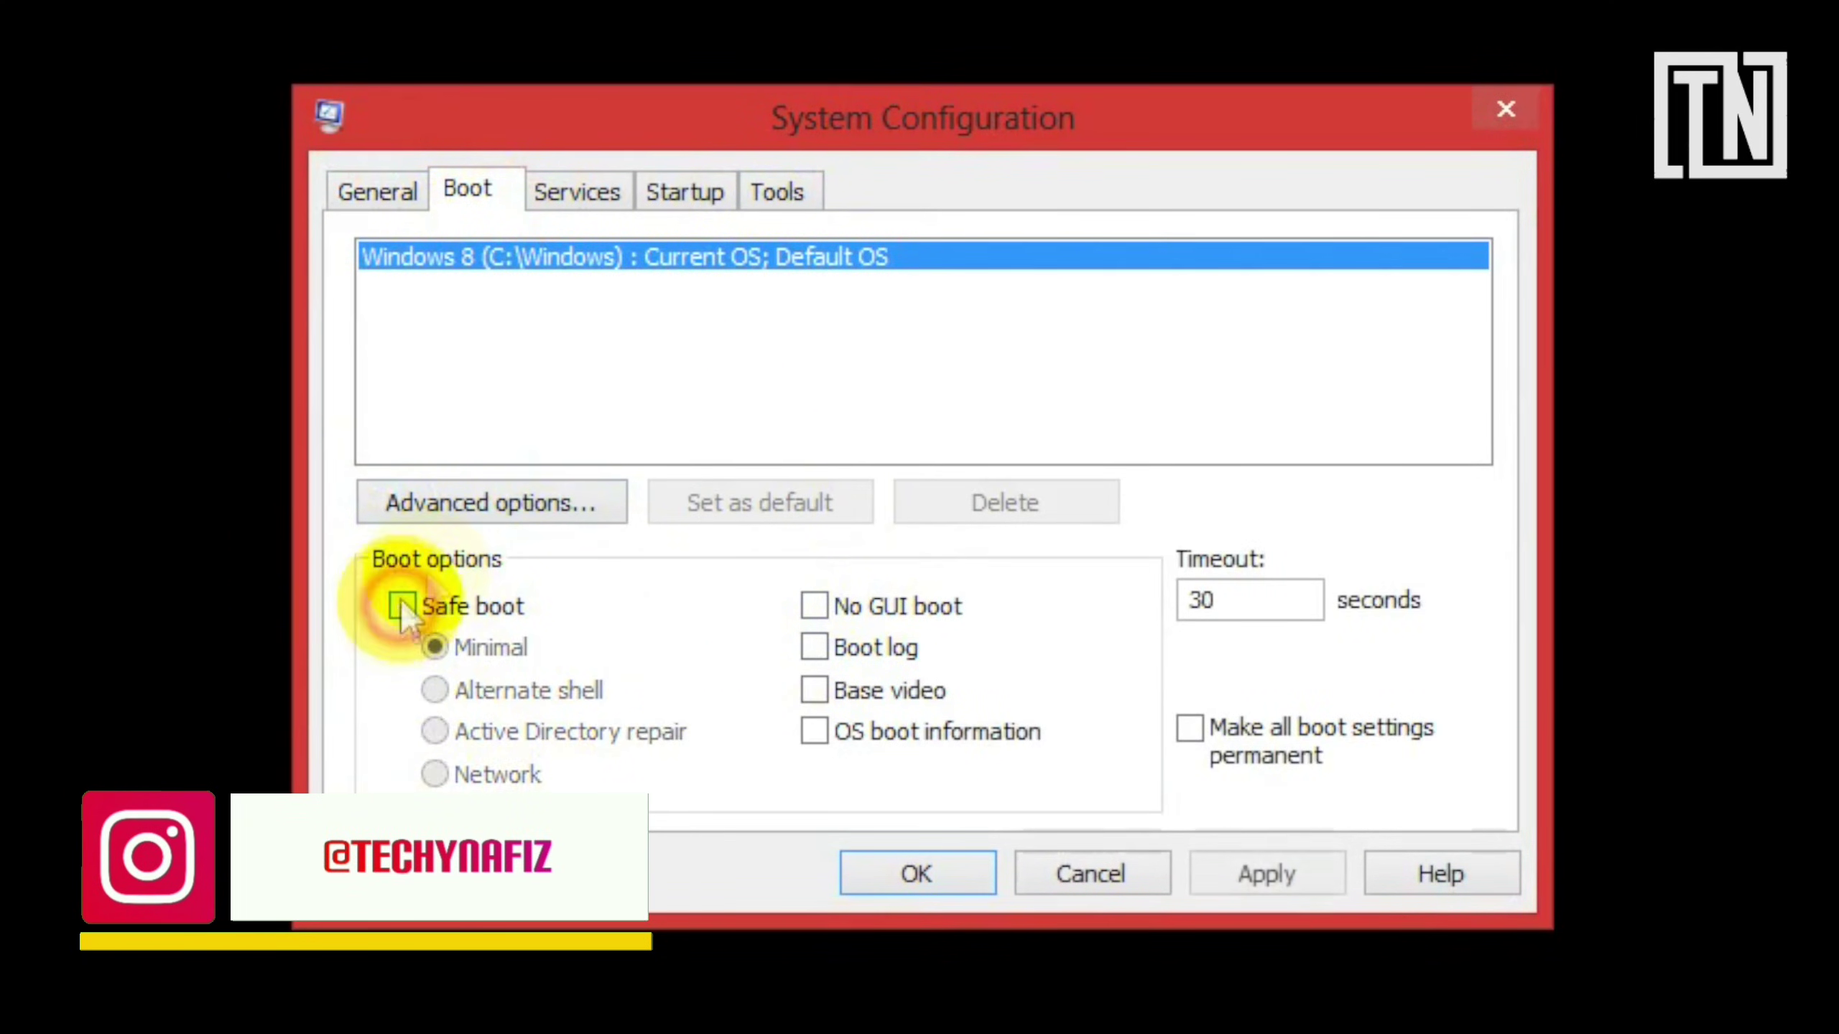
pyautogui.click(1267, 871)
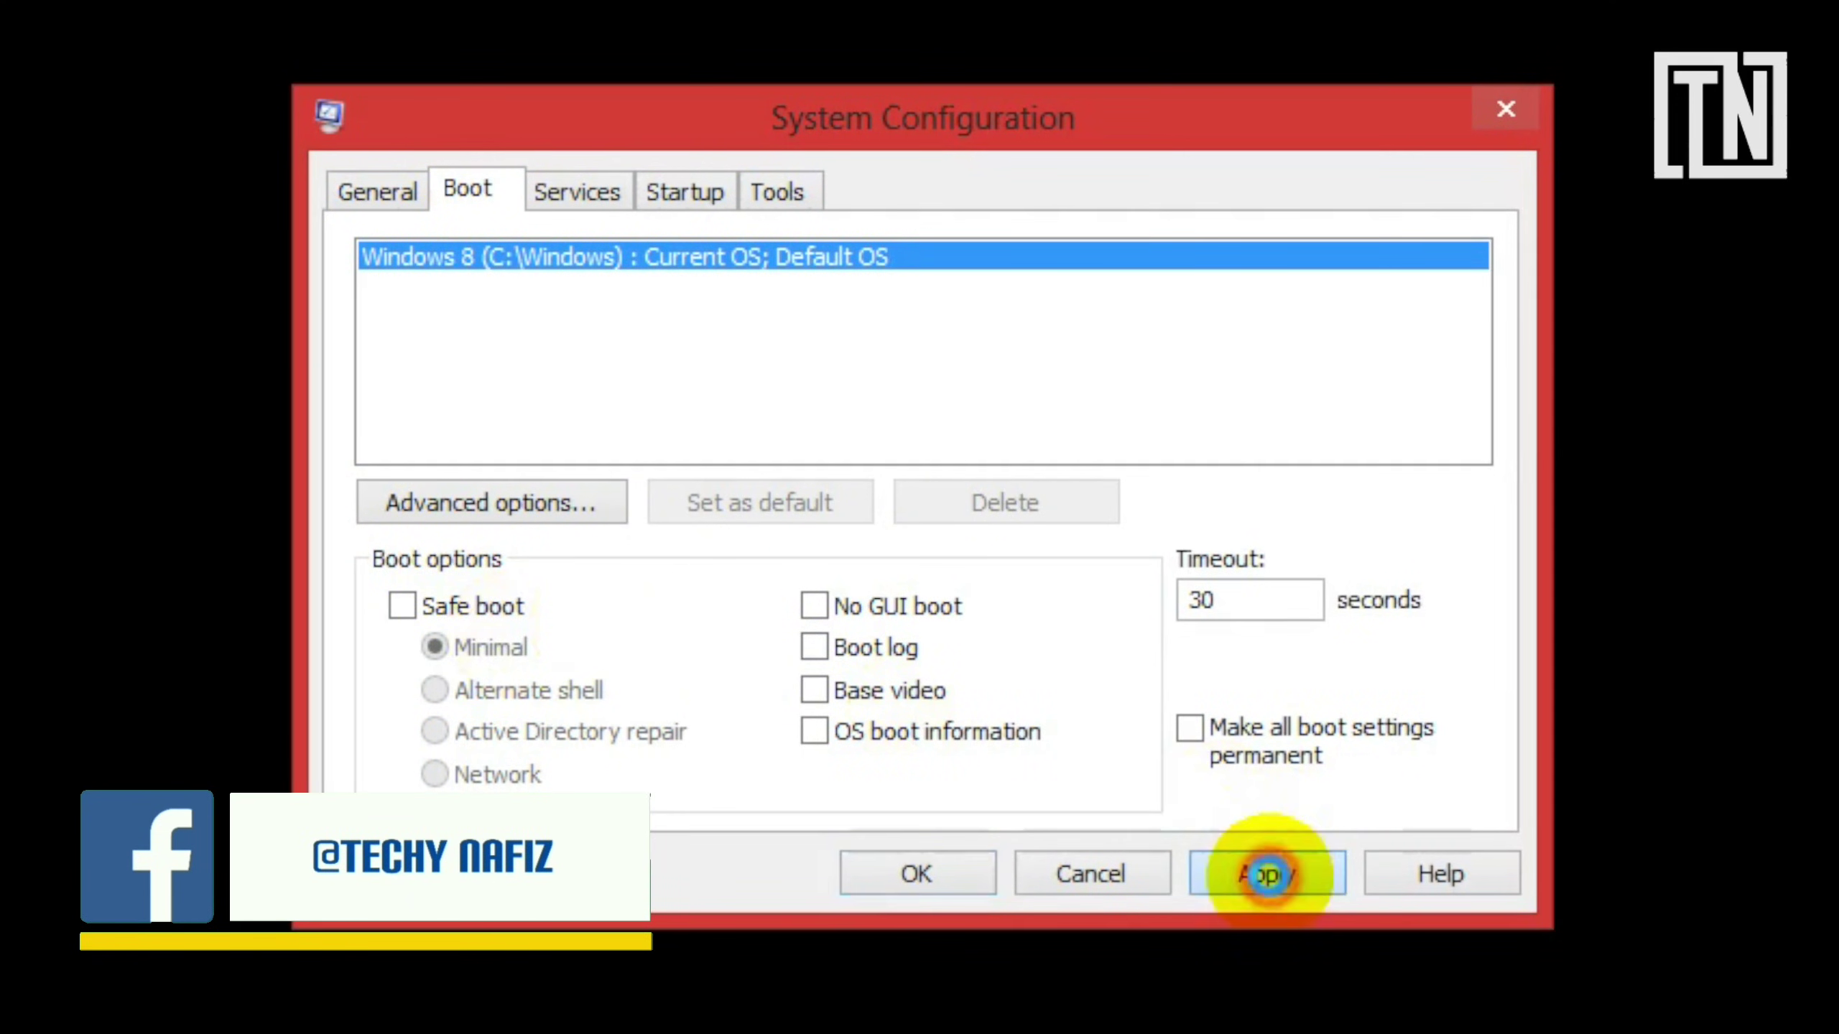
pyautogui.click(923, 876)
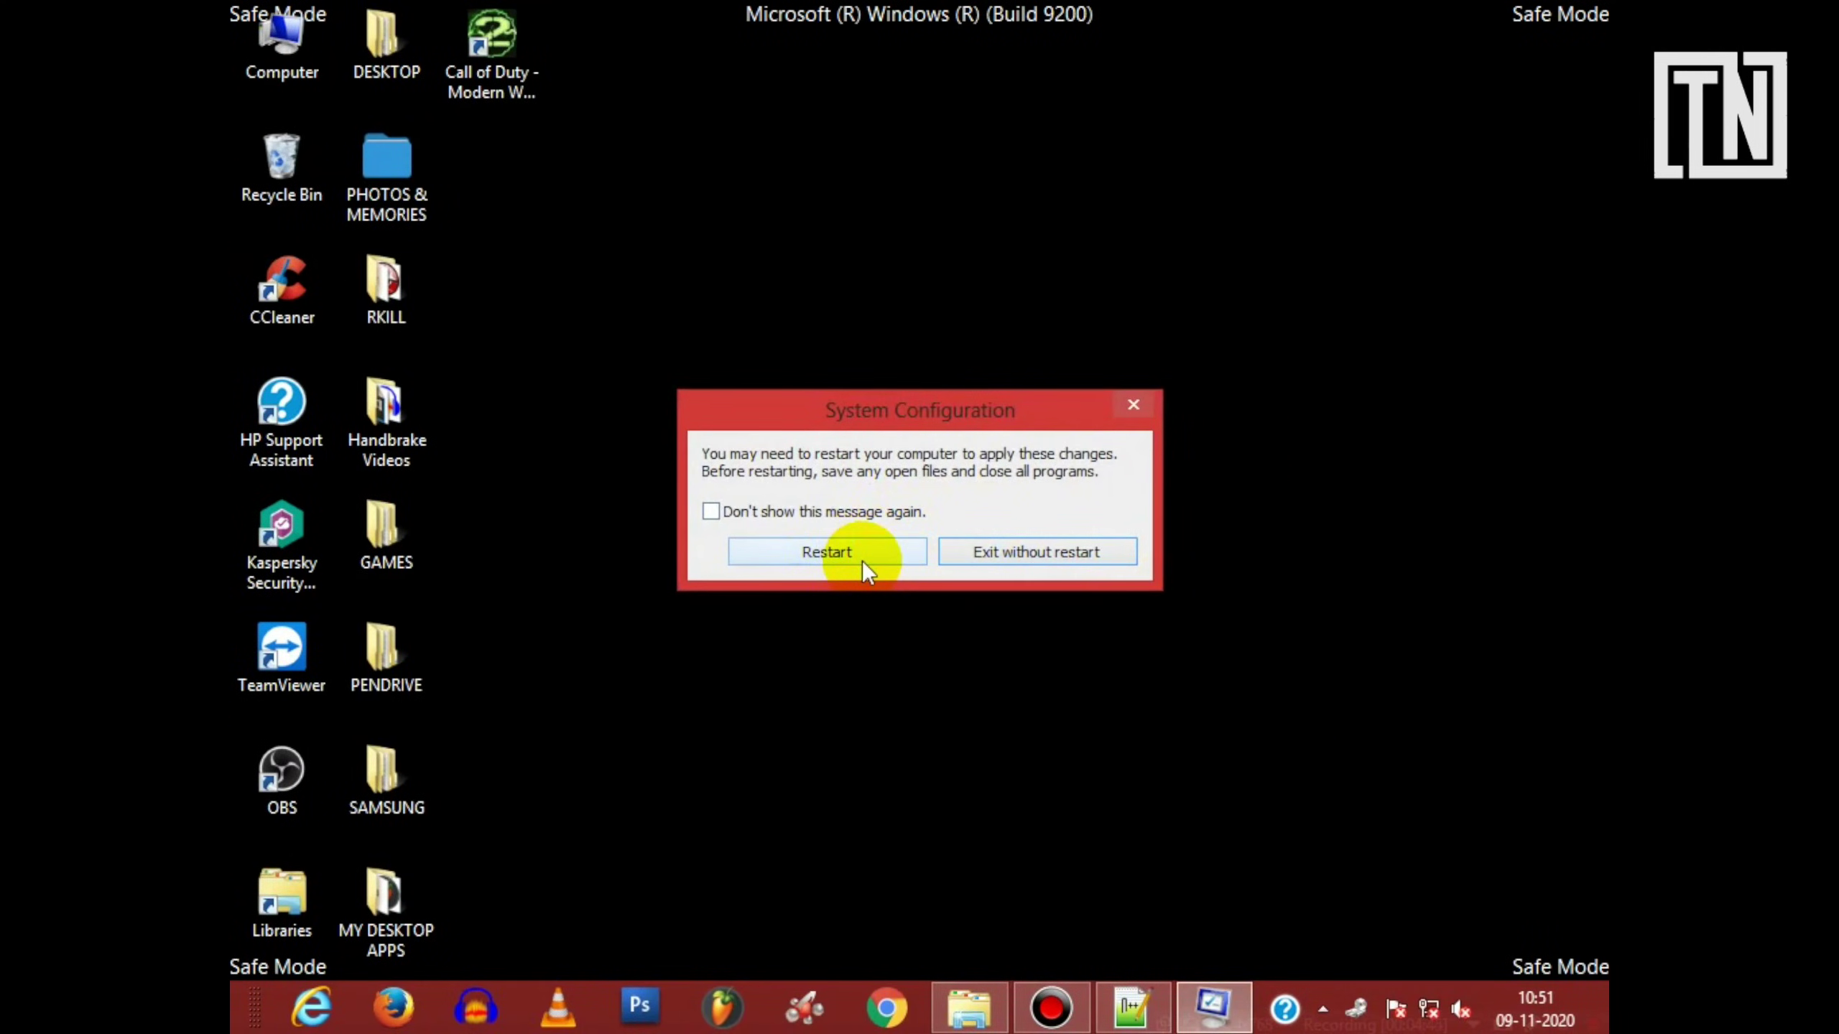
pyautogui.click(862, 561)
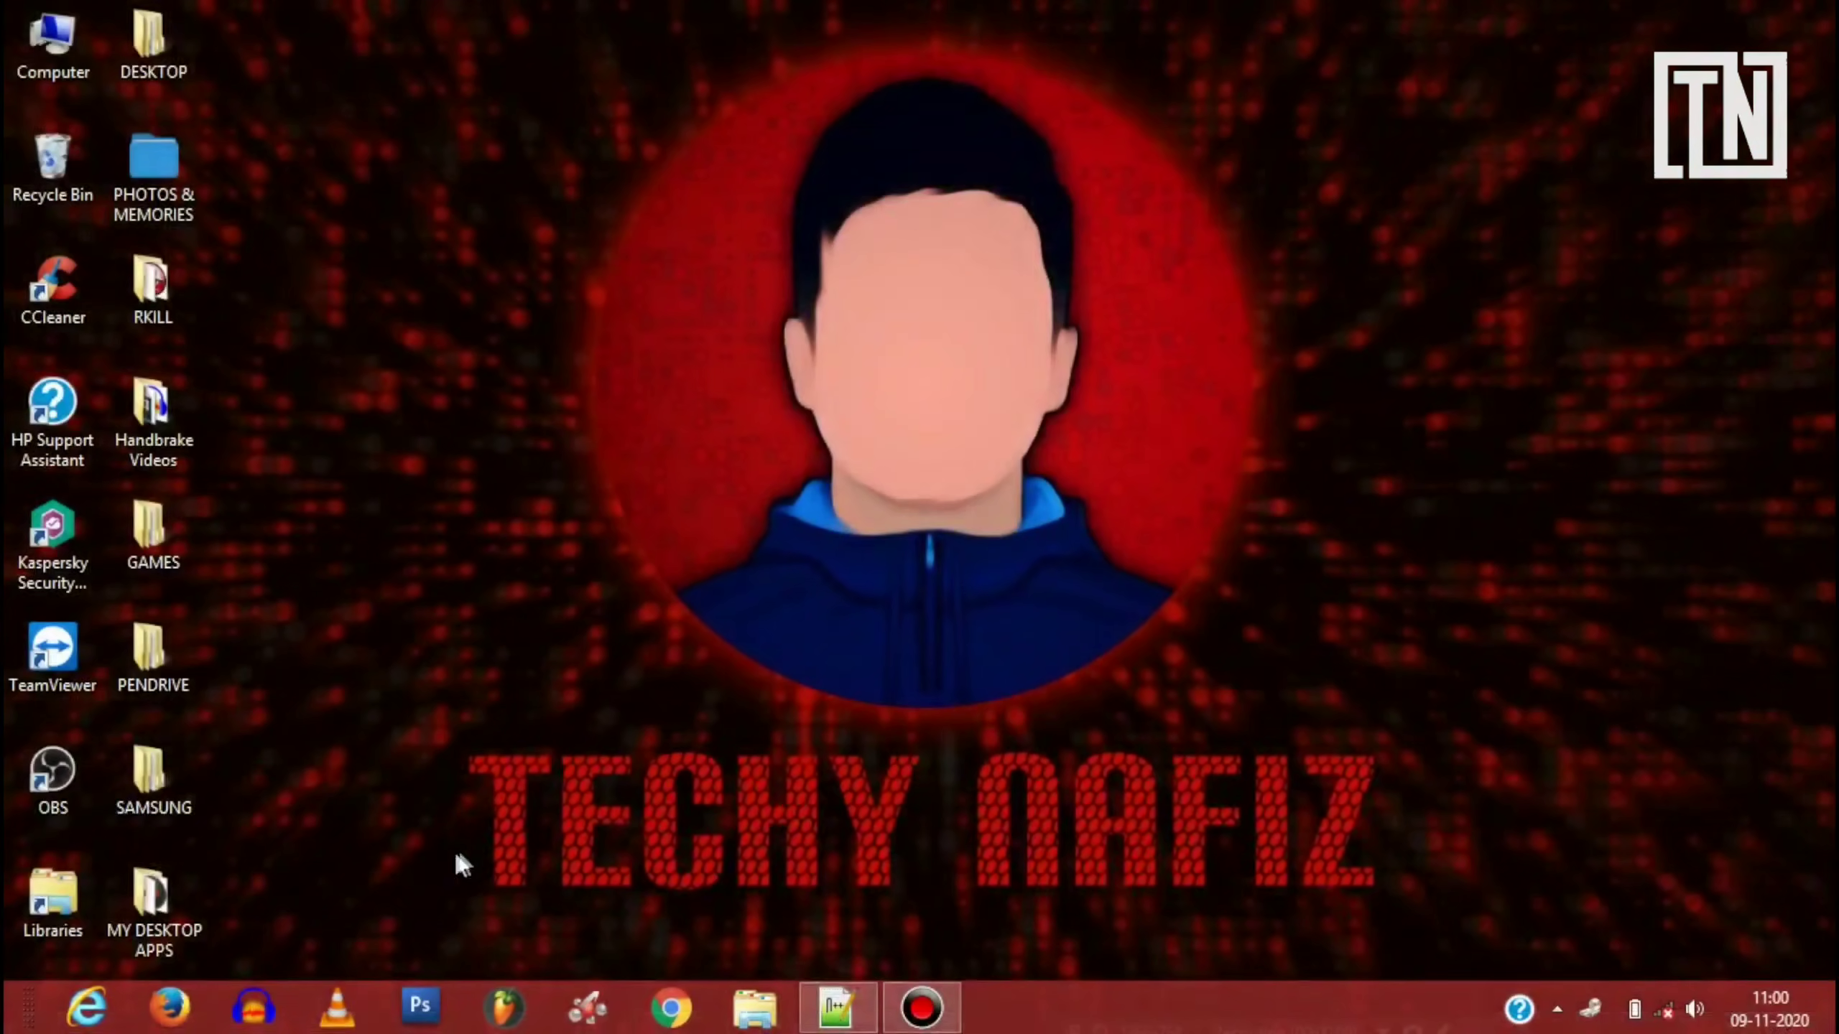
pyautogui.rightClick(1109, 133)
pyautogui.click(1125, 270)
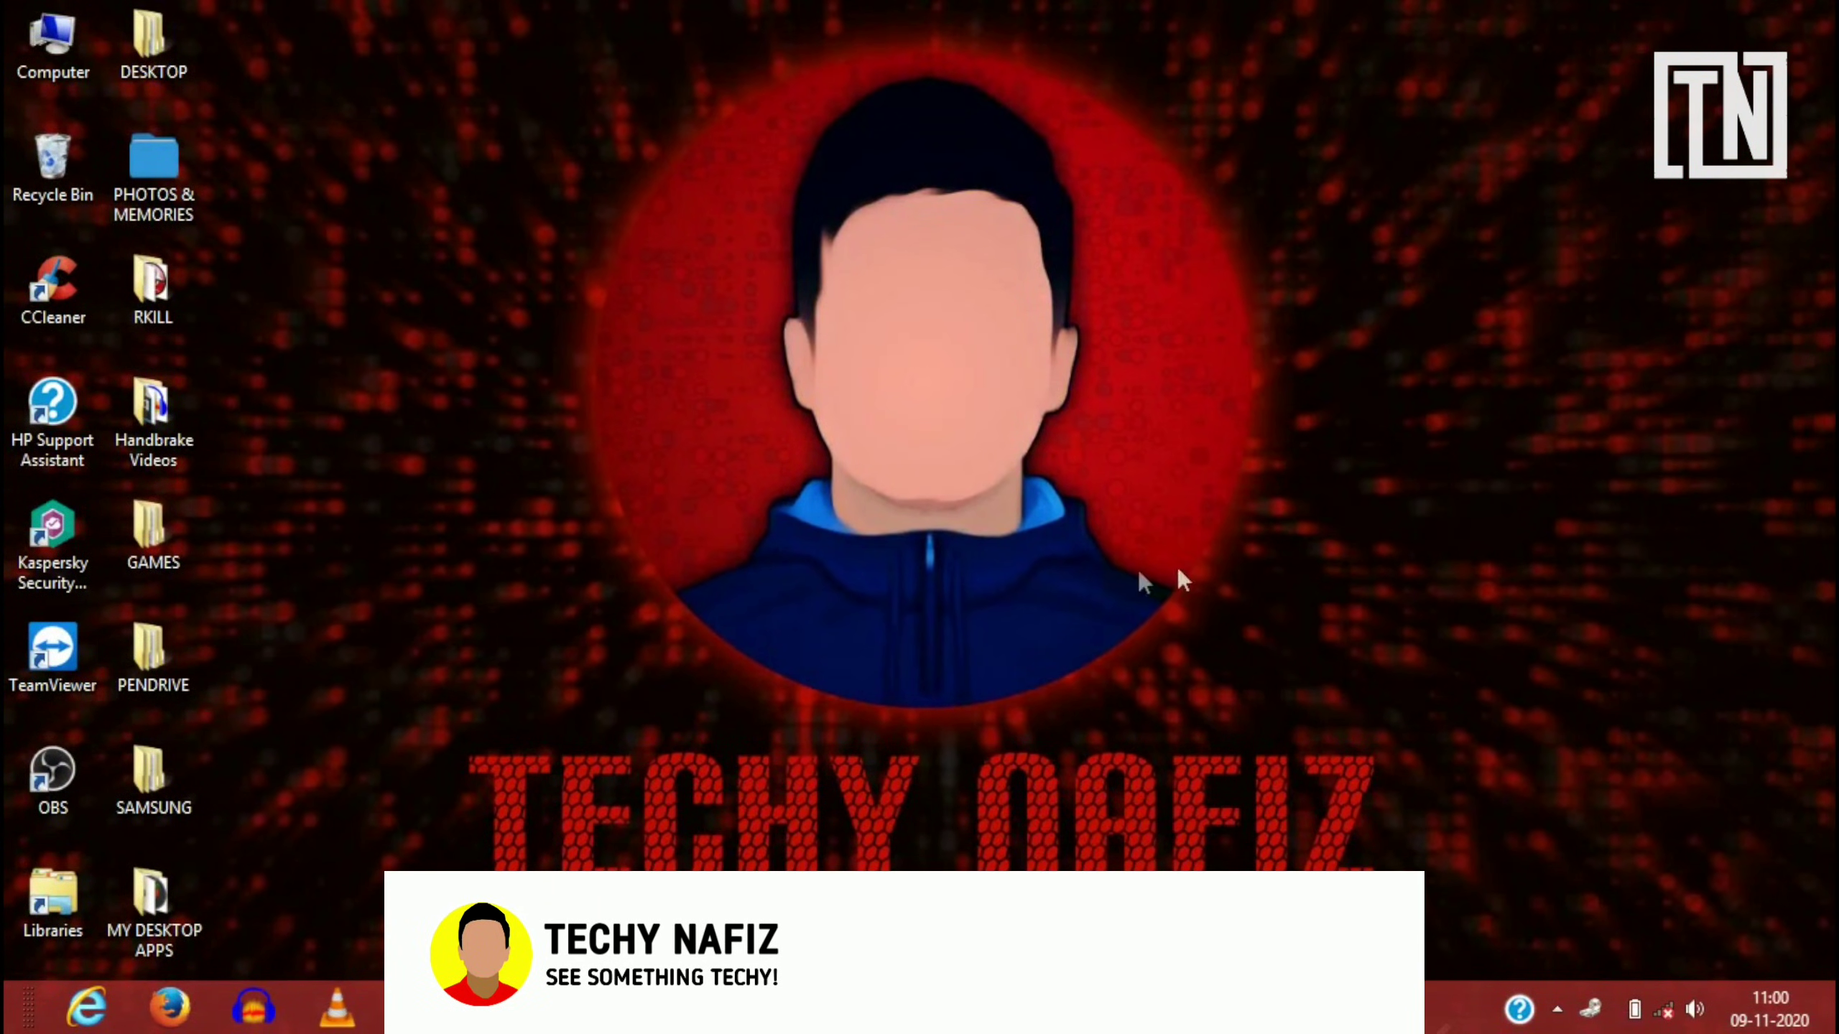
pyautogui.click(911, 517)
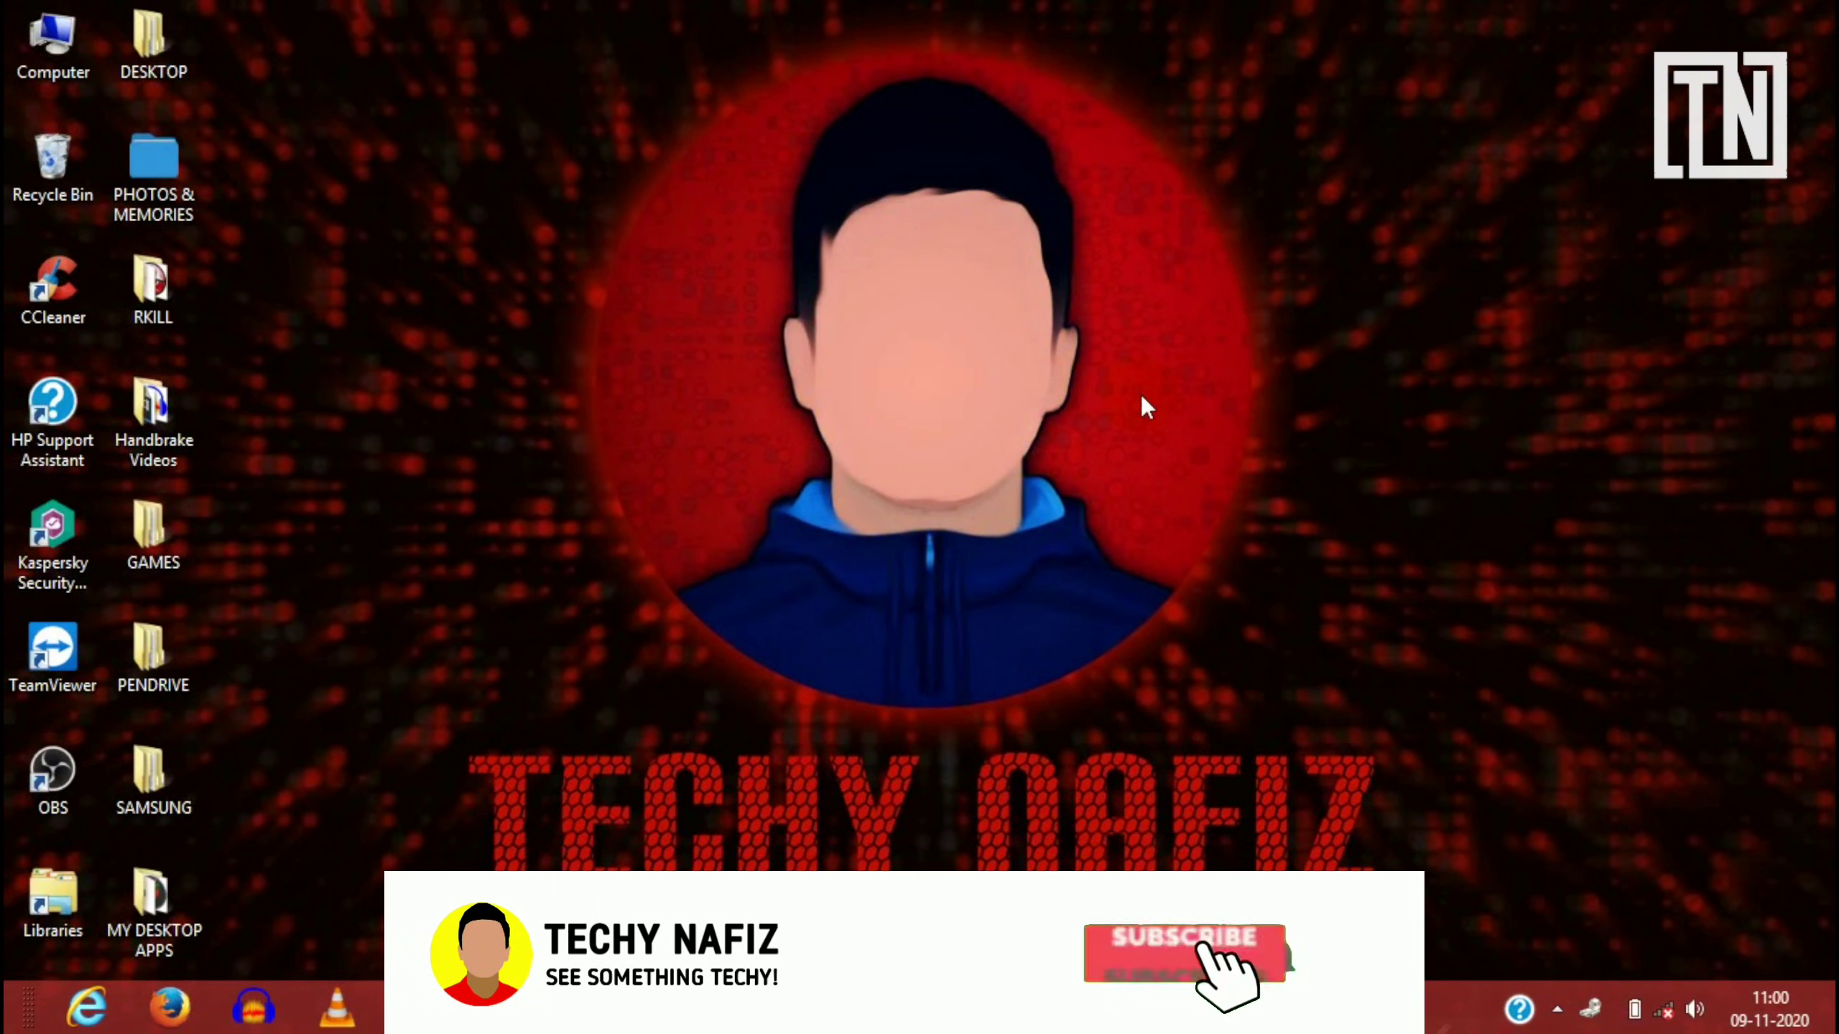